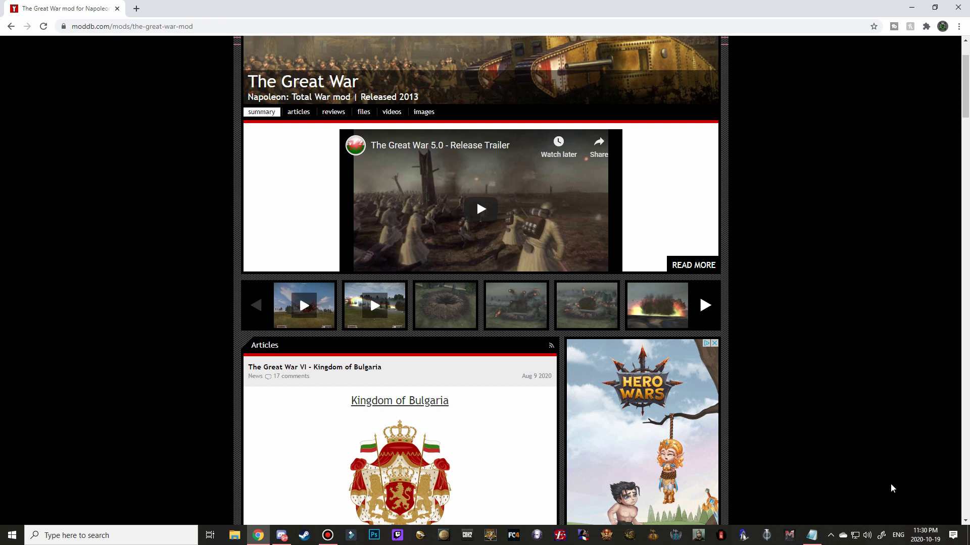
Load the Mod DB home page by removing the mod's path from the moddb.com address.
scroll(812, 425, up, 2)
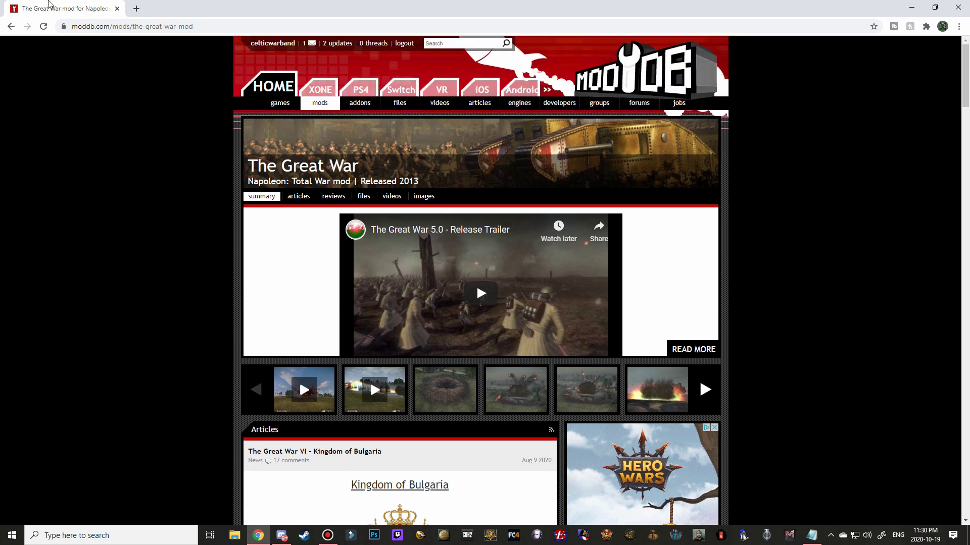
click(116, 26)
drag(169, 26, 264, 27)
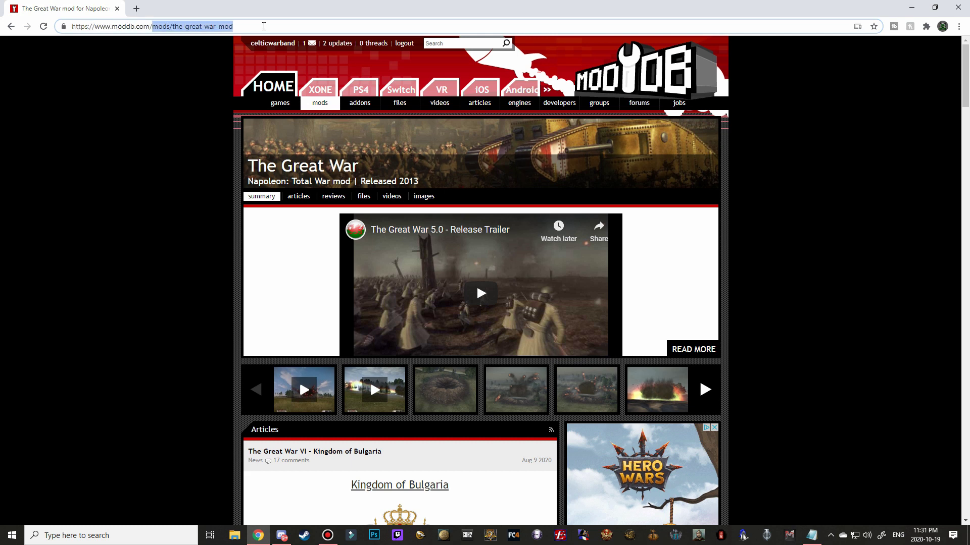
key(BackSpace)
key(Return)
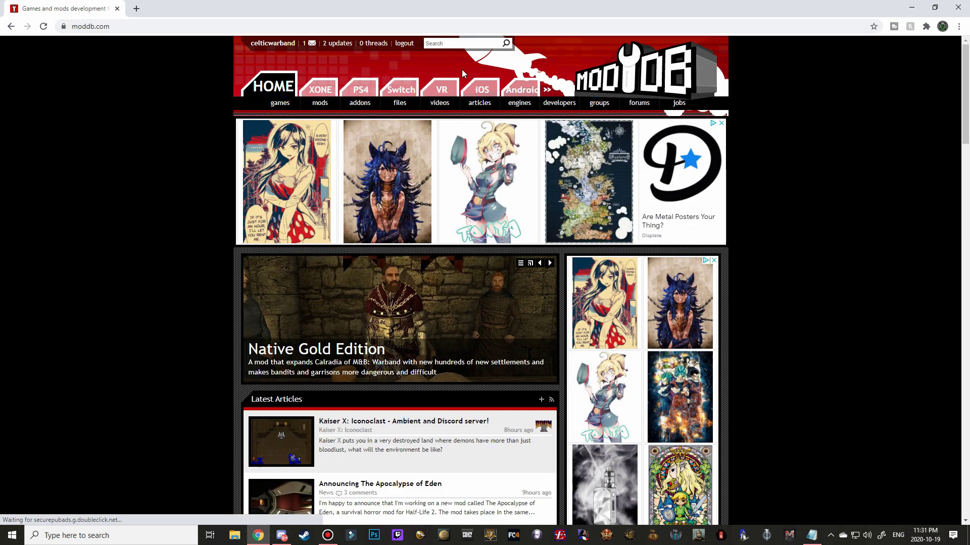
Search Mod DB for "the gre" and open the suggested The Great War mod page.
click(451, 43)
text(the gre)
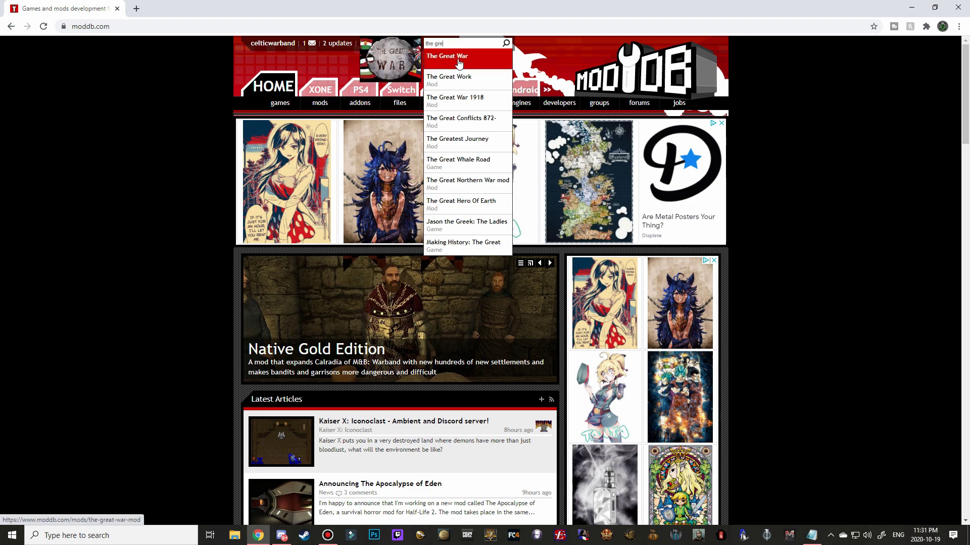
click(458, 58)
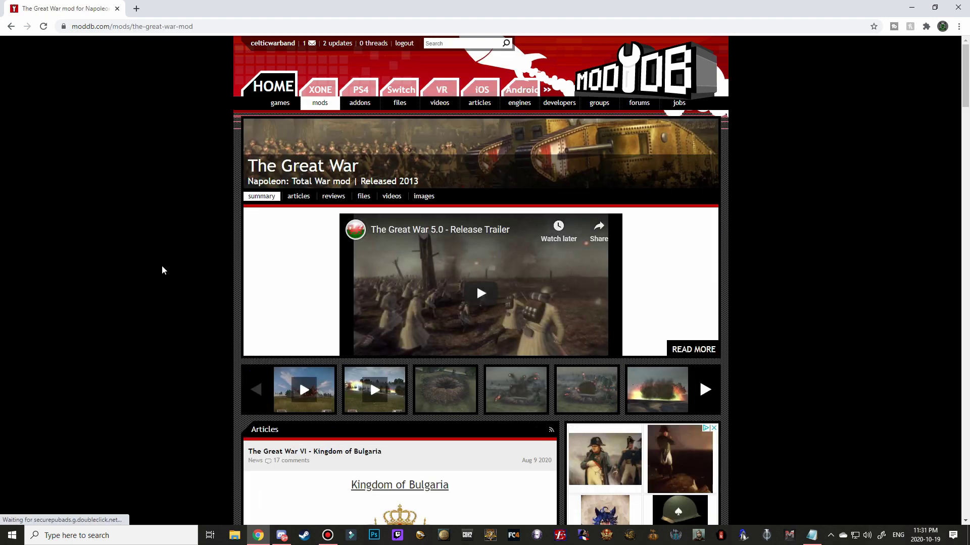
Look over The Great War mod's summary page and open its list of files.
scroll(162, 271, down, 3)
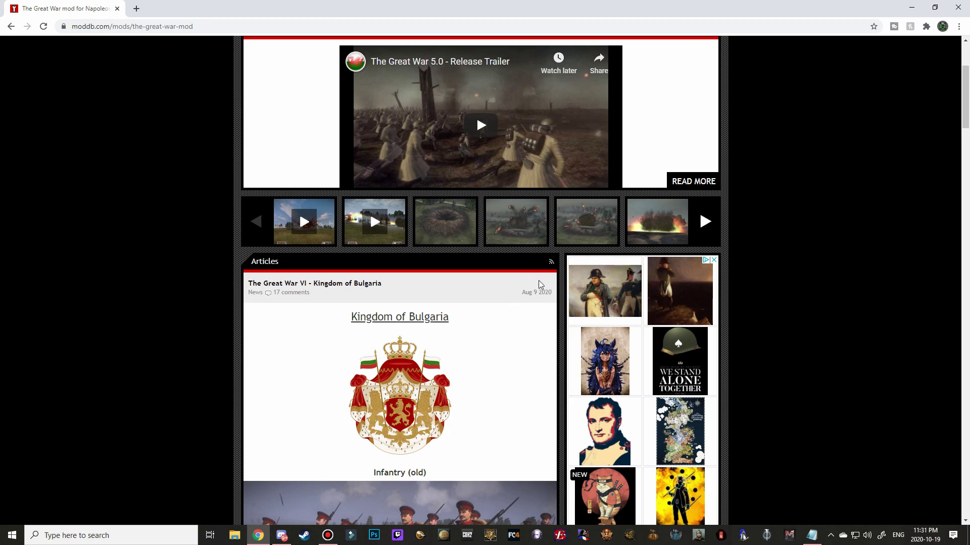
scroll(472, 335, down, 9)
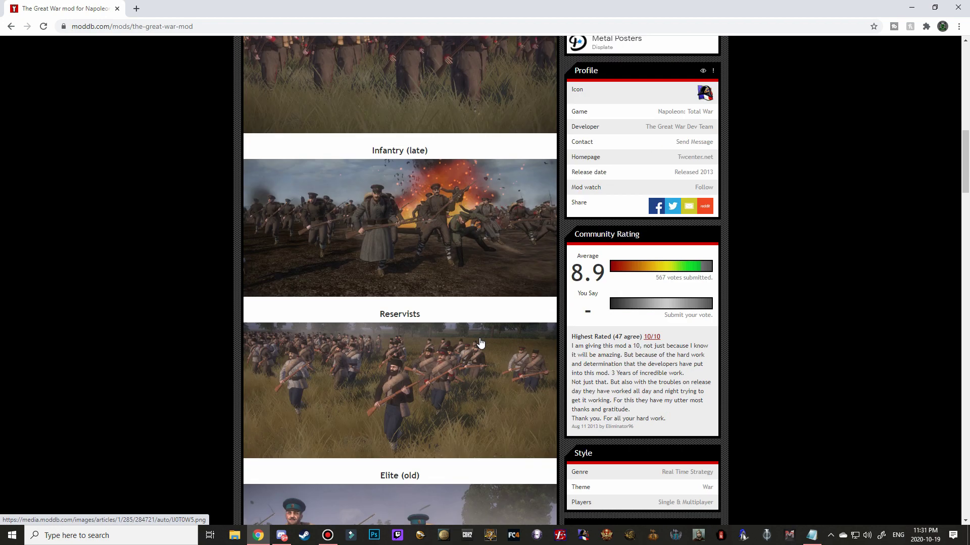
scroll(480, 343, down, 6)
scroll(487, 357, down, 6)
scroll(485, 353, up, 6)
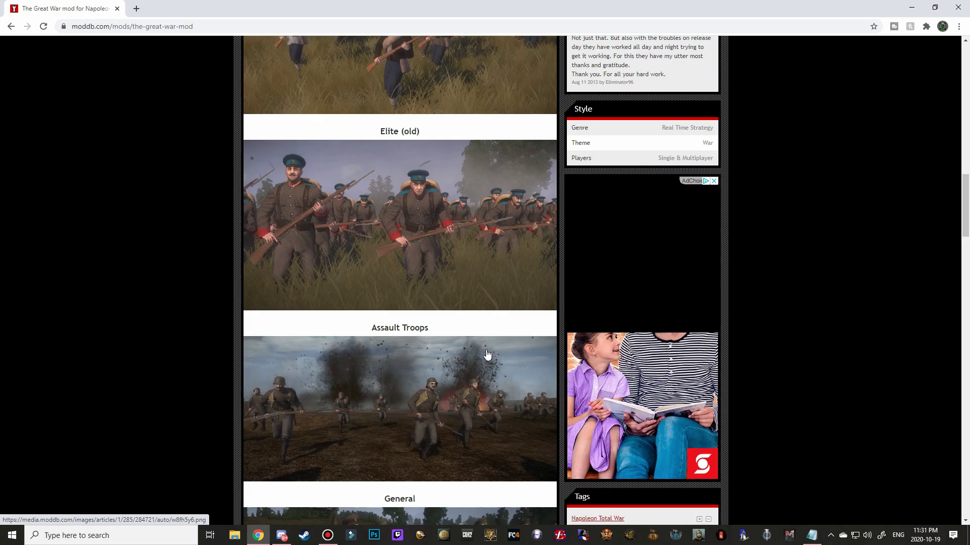
scroll(487, 355, up, 20)
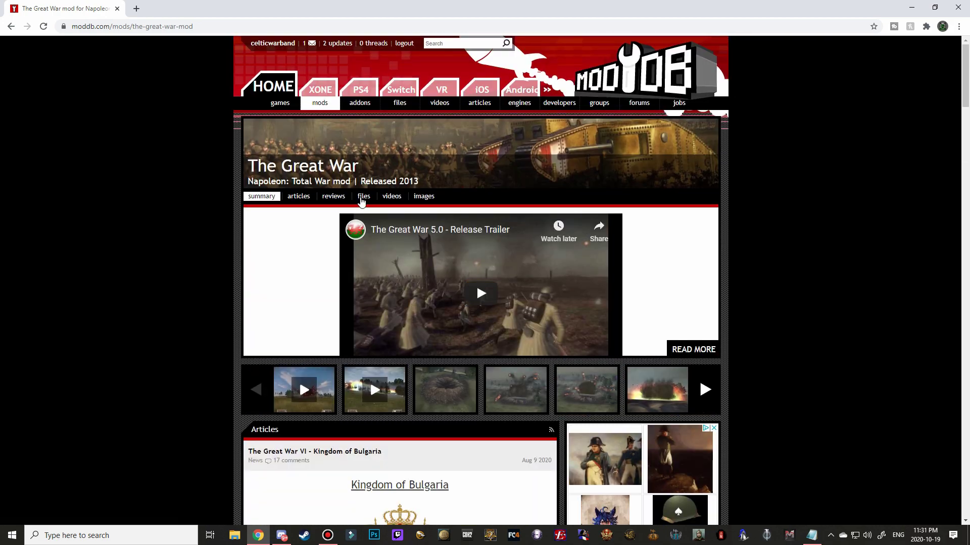
click(362, 200)
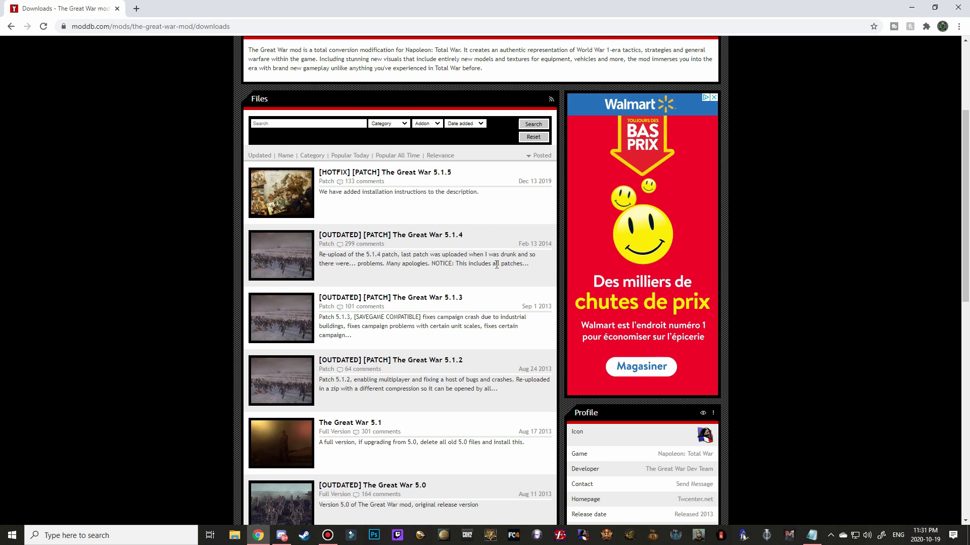
Open The Great War 5.1 full version and the [HOTFIX] [PATCH] The Great War 5.1.5 file pages in separate new tabs.
right_click(347, 426)
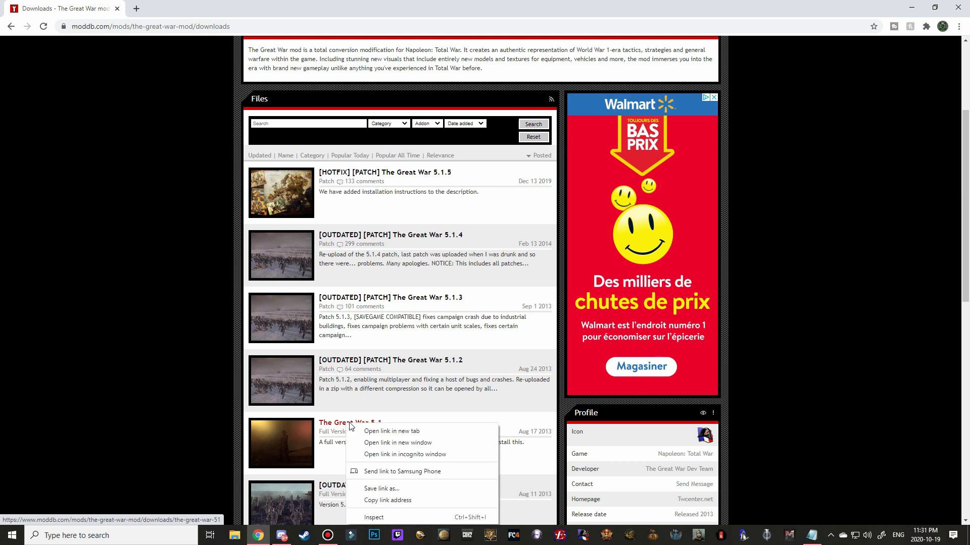
click(376, 432)
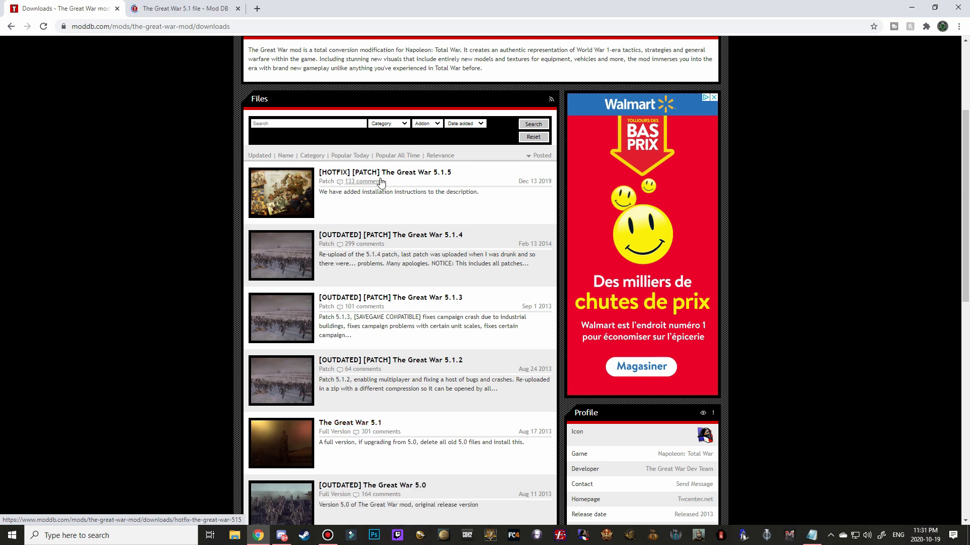
right_click(402, 177)
click(404, 178)
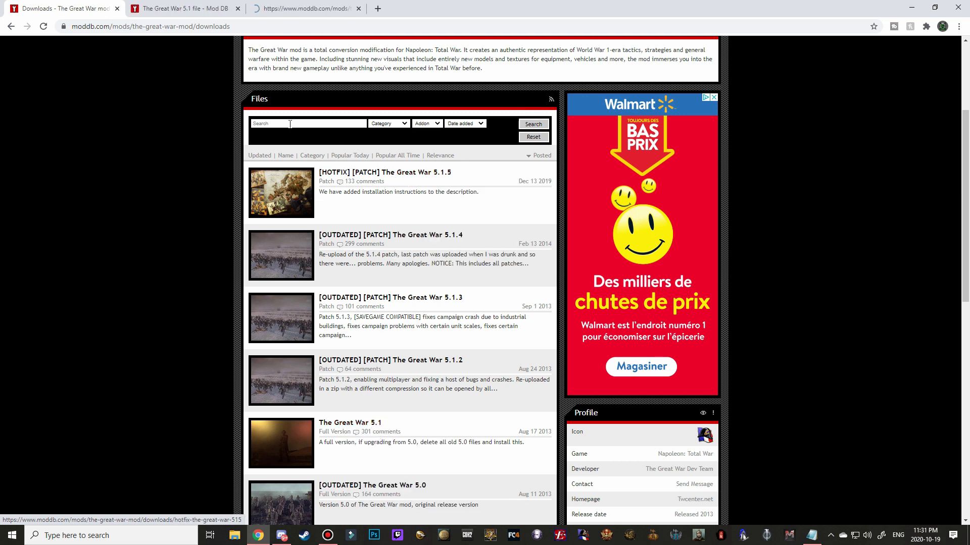
Download The_Great_War_5.1.zip from its file page and dismiss the download pop-up.
click(186, 8)
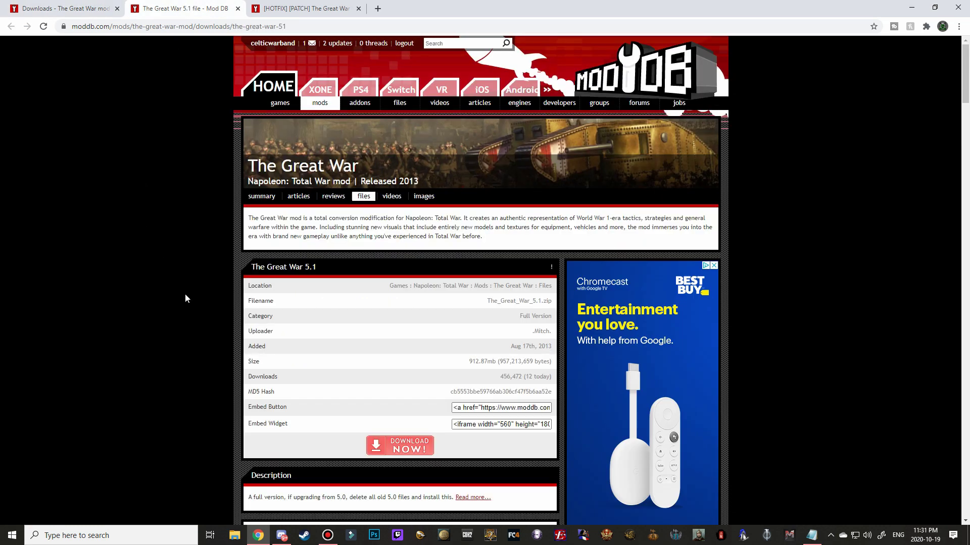
click(407, 445)
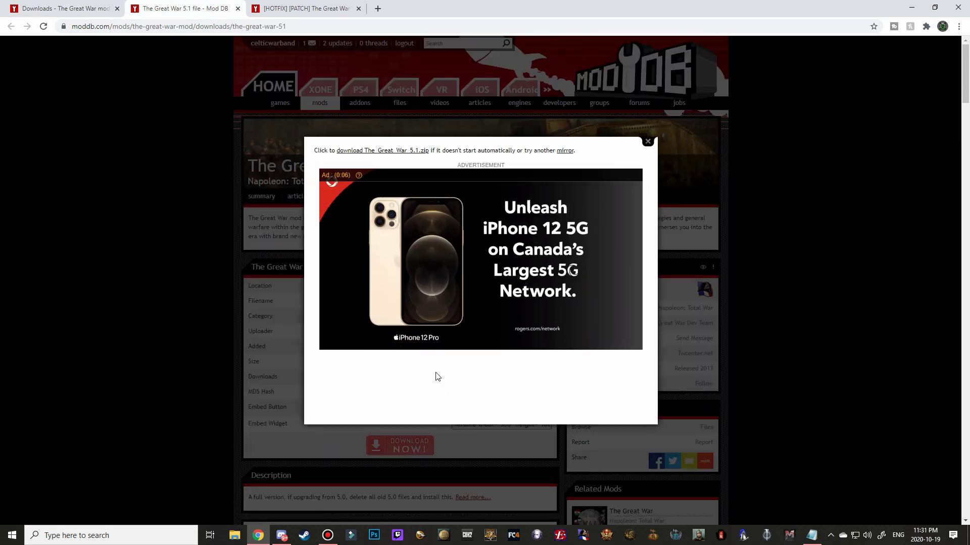
click(348, 335)
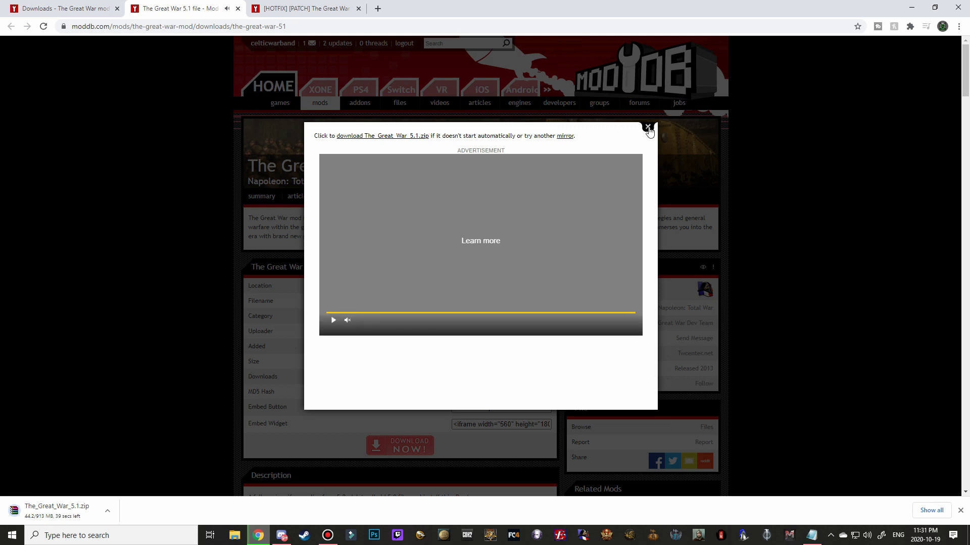
click(648, 127)
Download the hotfix patch The_Great_War_5.1.5.rar from its file page and dismiss the download pop-up.
click(290, 10)
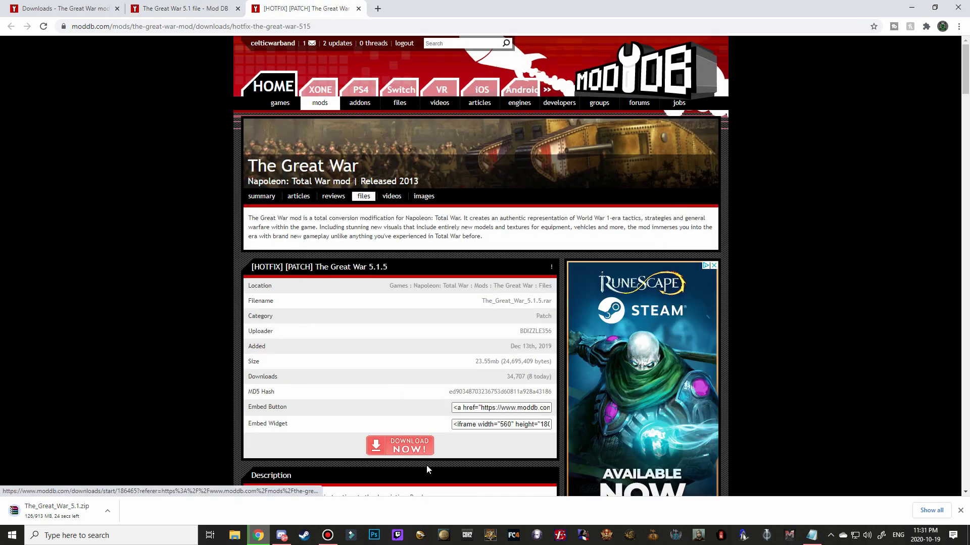
click(410, 449)
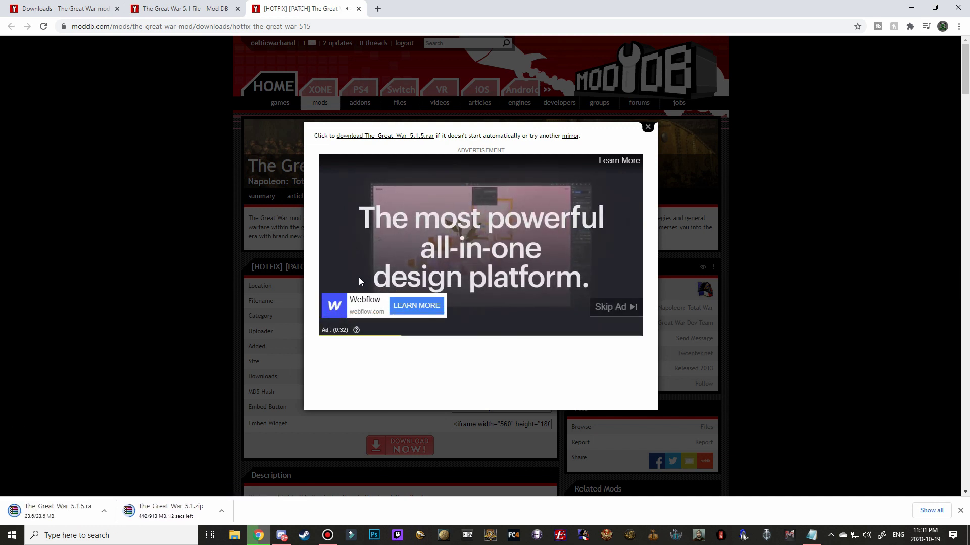
click(647, 127)
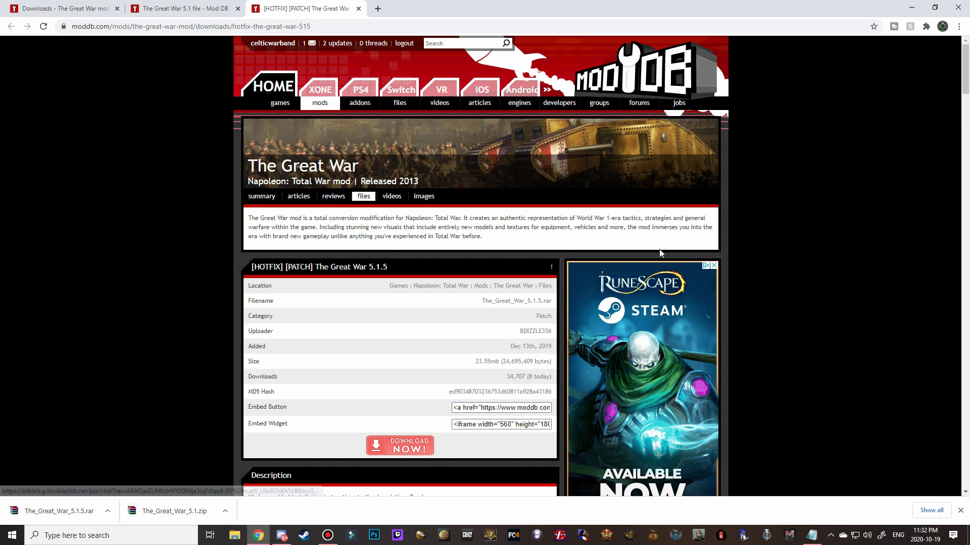
Close the browser and place two File Explorer windows side by side, with the Downloads folder open in the first.
click(959, 9)
right_click(333, 294)
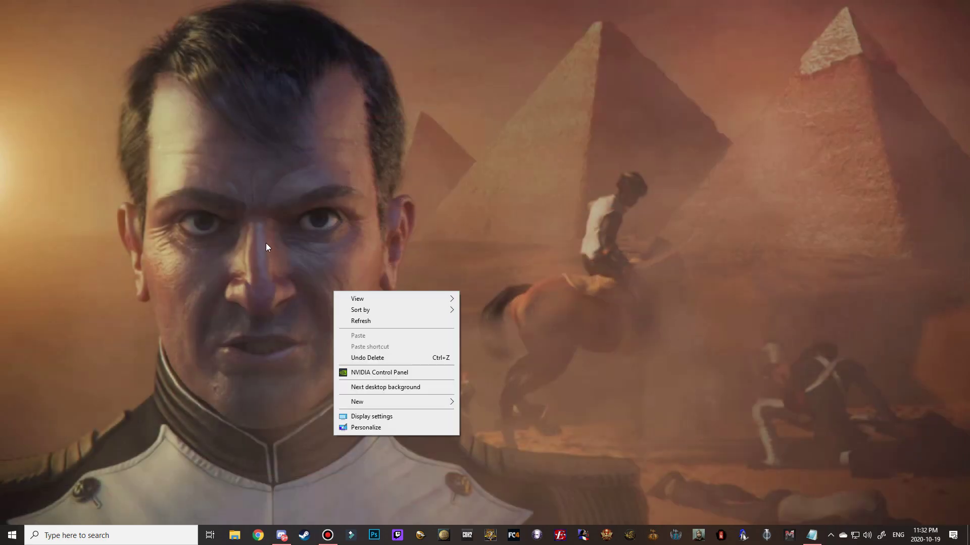
click(283, 450)
click(235, 535)
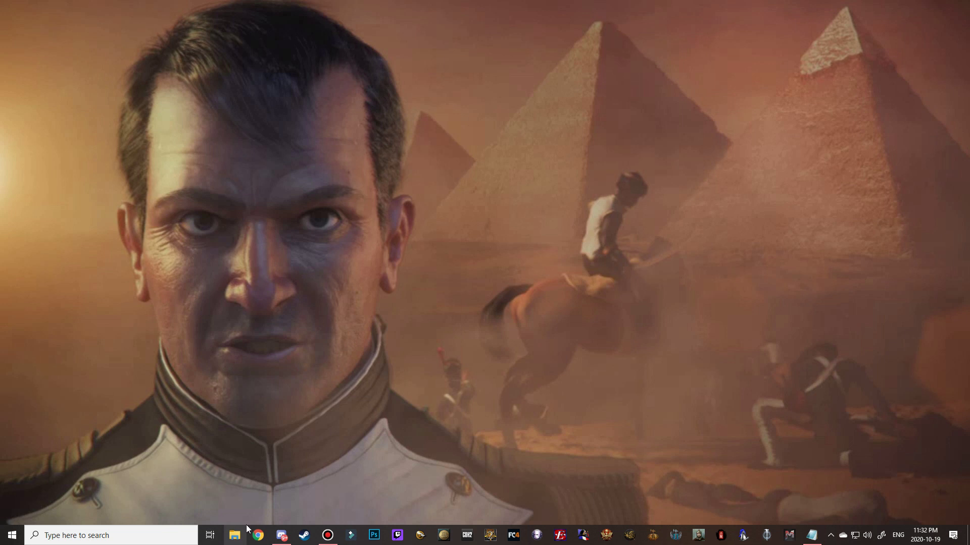
drag(617, 50, 222, 34)
right_click(233, 536)
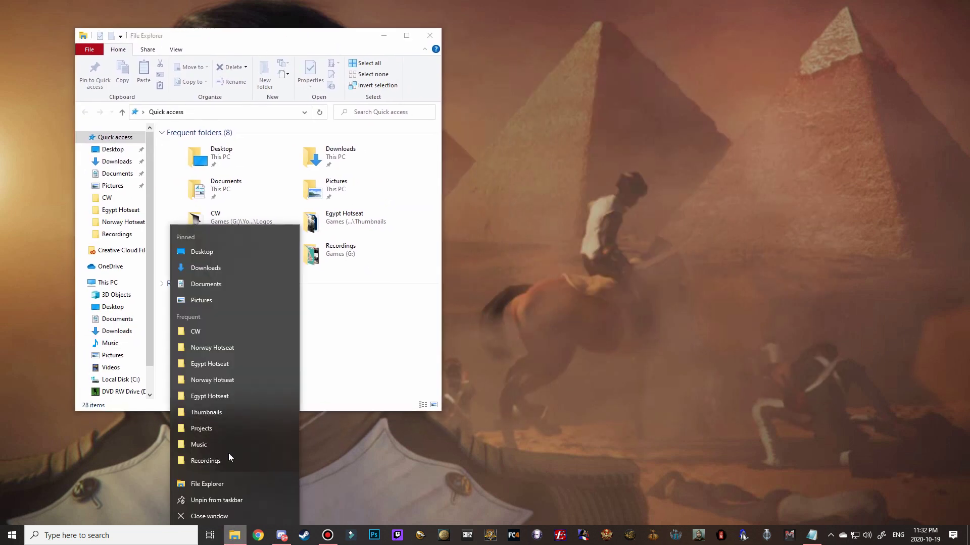
click(213, 485)
drag(266, 65, 660, 53)
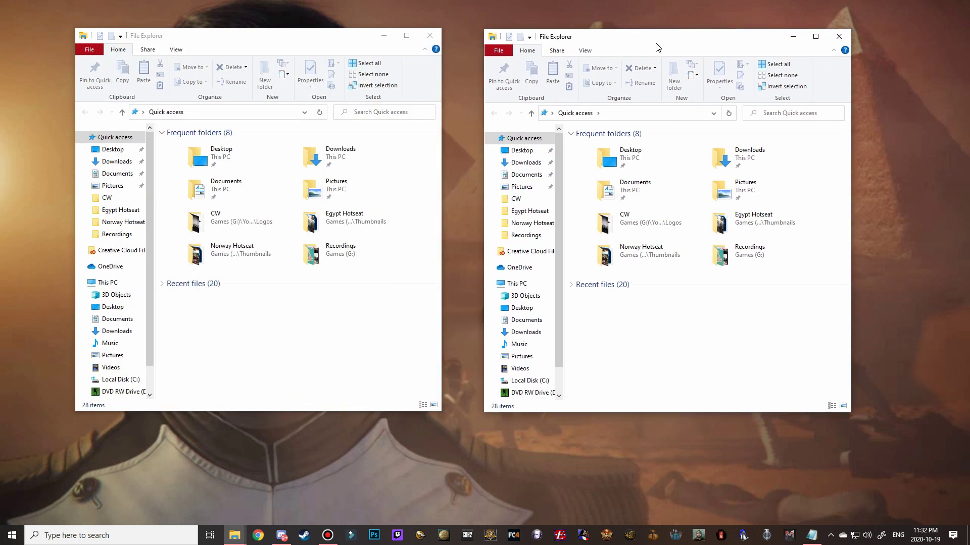
click(115, 332)
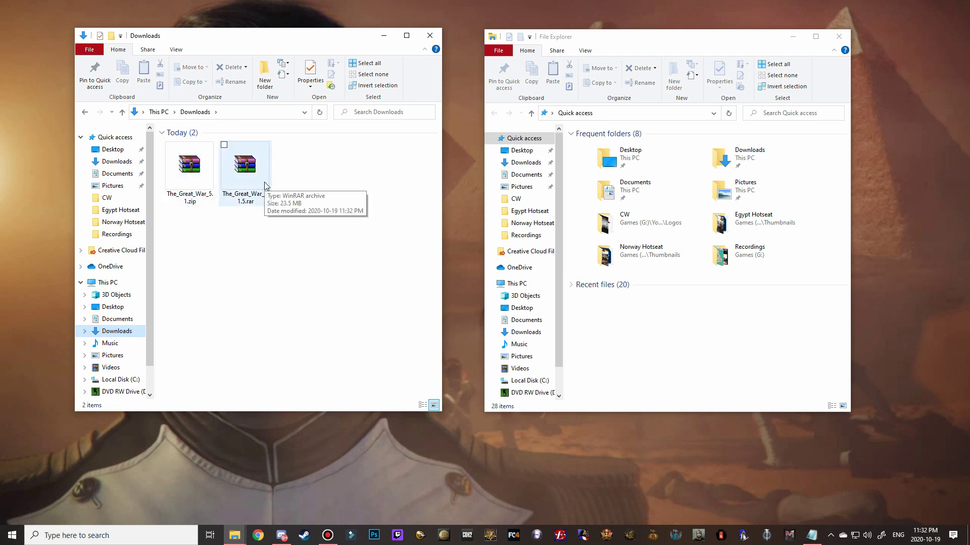
Check the default Steam games location in the second window: Local Disk (C:), Program Files (x86), Steam, steamapps, common.
scroll(541, 393, down, 1)
click(523, 374)
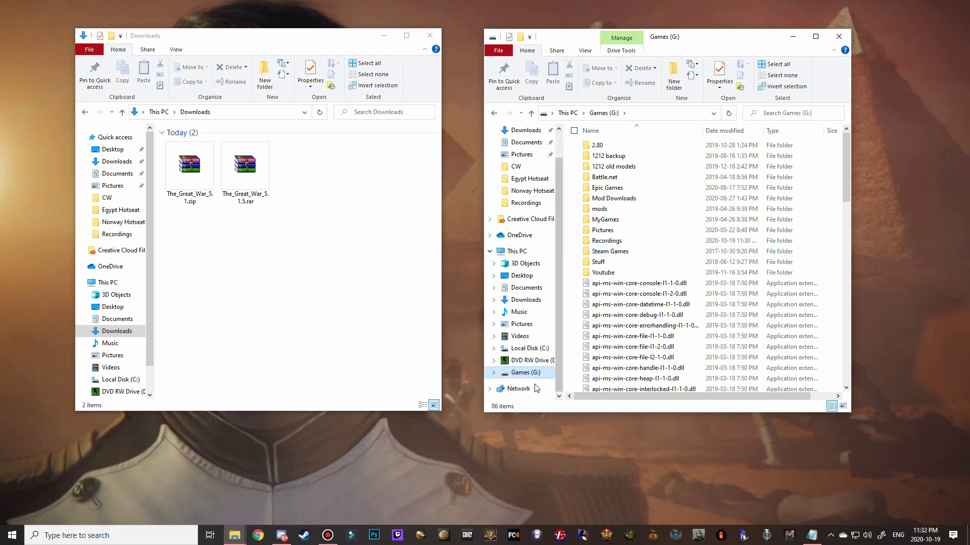
click(527, 350)
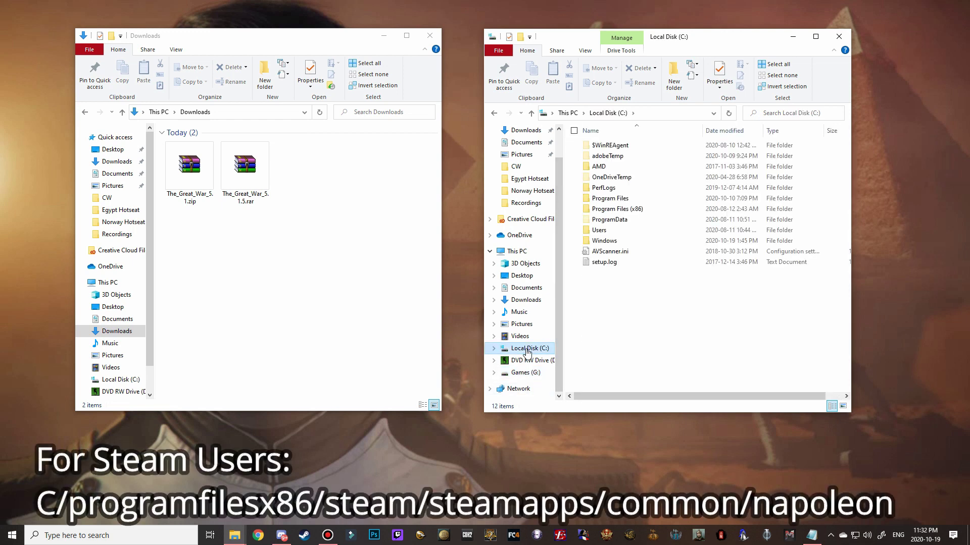
click(623, 214)
double_click(622, 214)
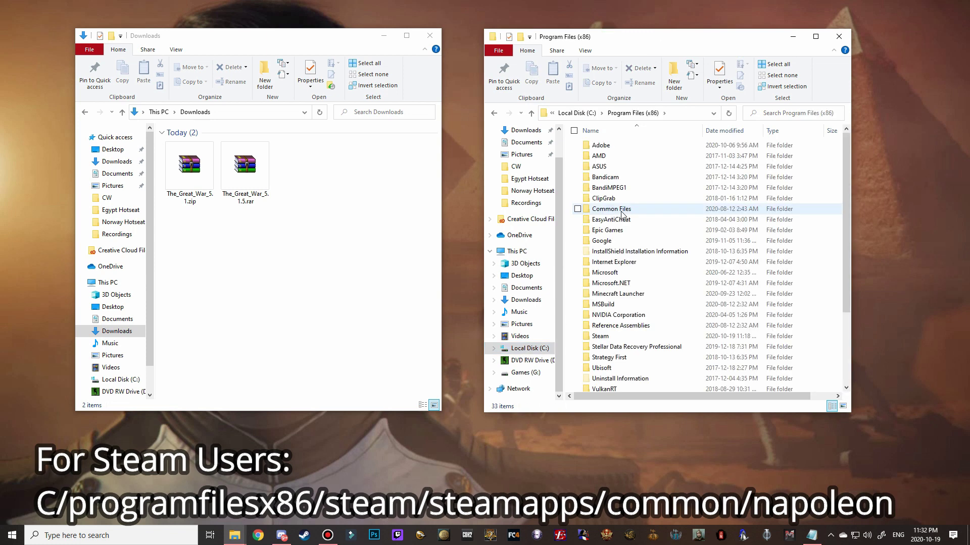
click(613, 337)
double_click(613, 337)
double_click(610, 346)
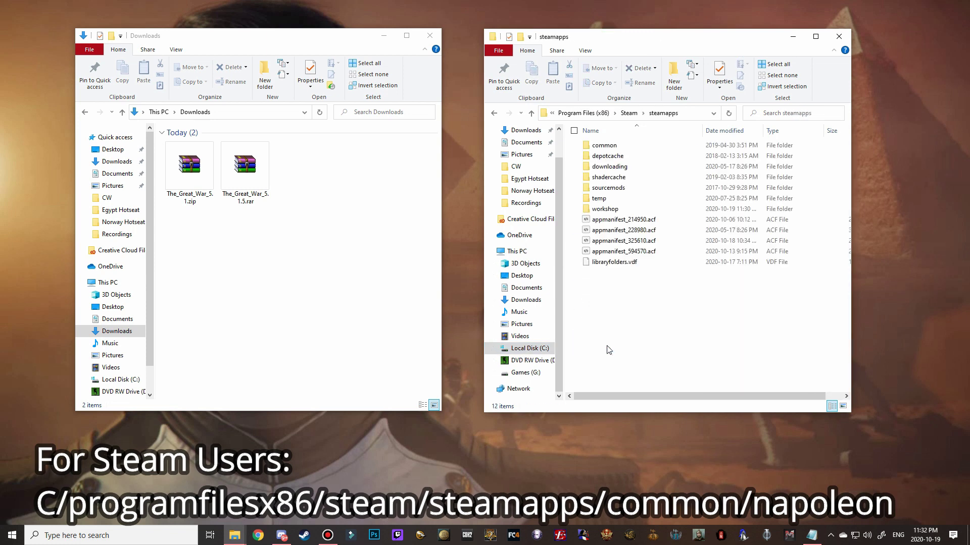
double_click(604, 146)
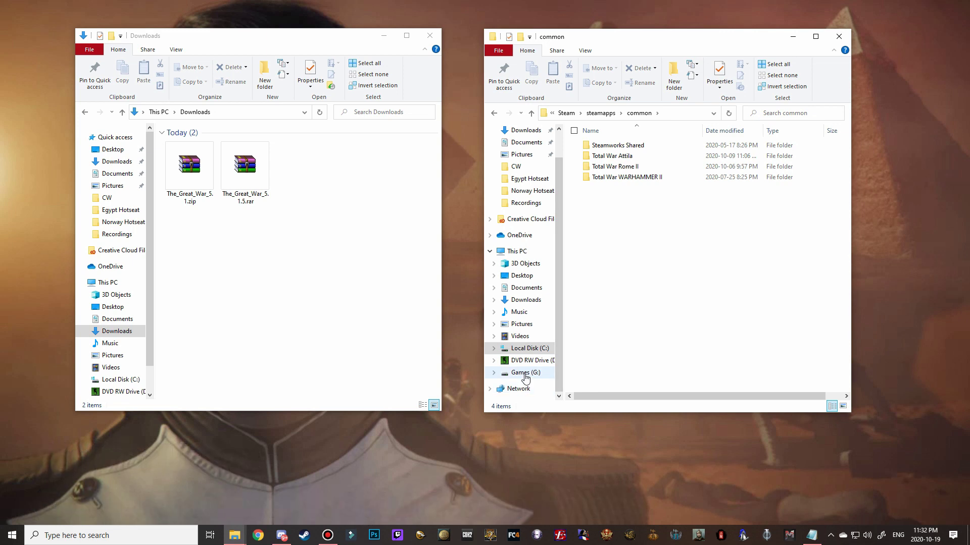
Open the Napoleon Total War folder on Games (G:) under Steam Games, steamapps, common in the second window.
click(525, 375)
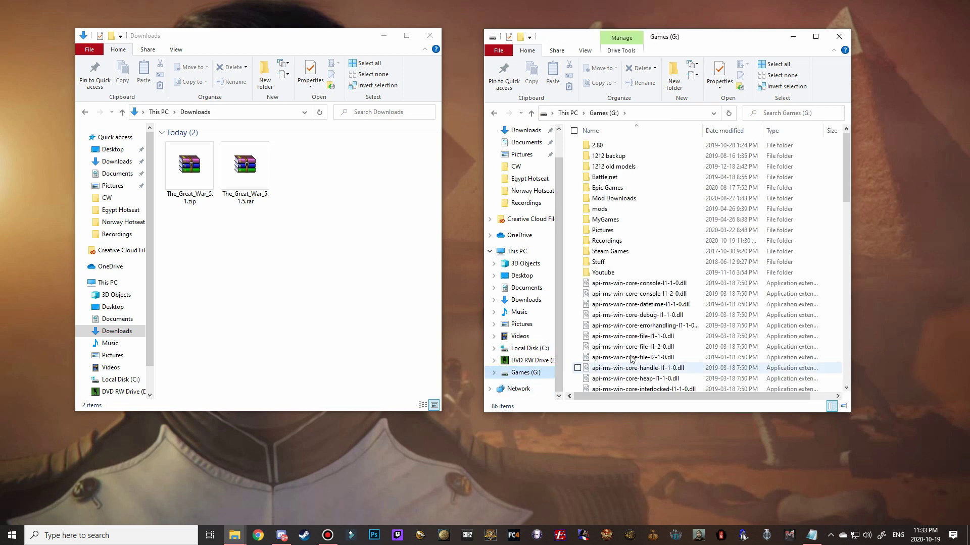
click(630, 252)
double_click(630, 252)
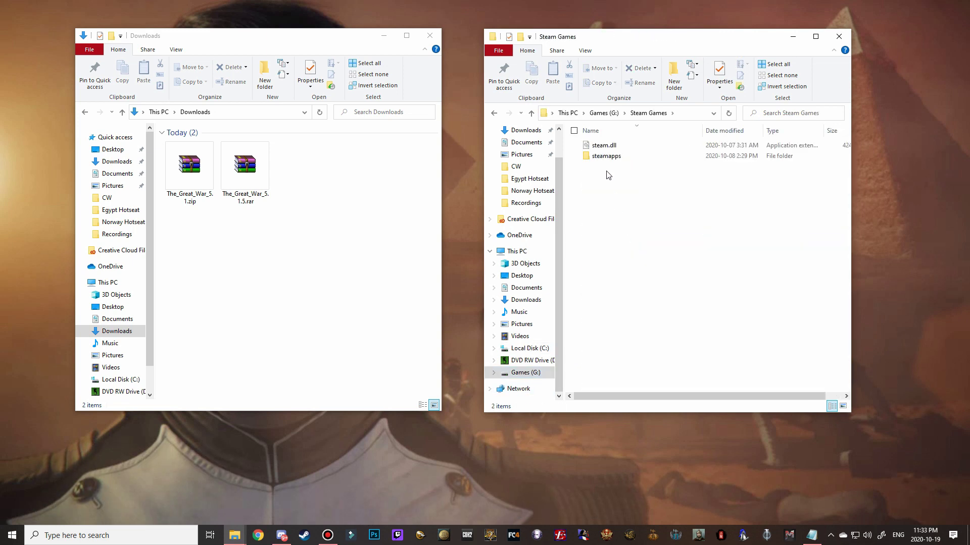
double_click(606, 156)
double_click(606, 146)
scroll(610, 201, down, 18)
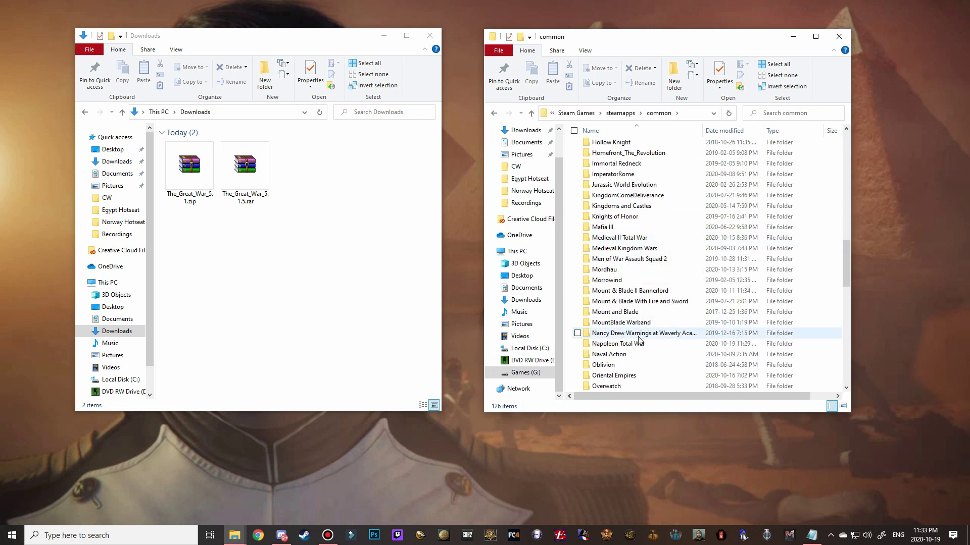
double_click(619, 344)
Open the downloaded The_Great_War_5.1.zip archive in WinRAR.
click(191, 180)
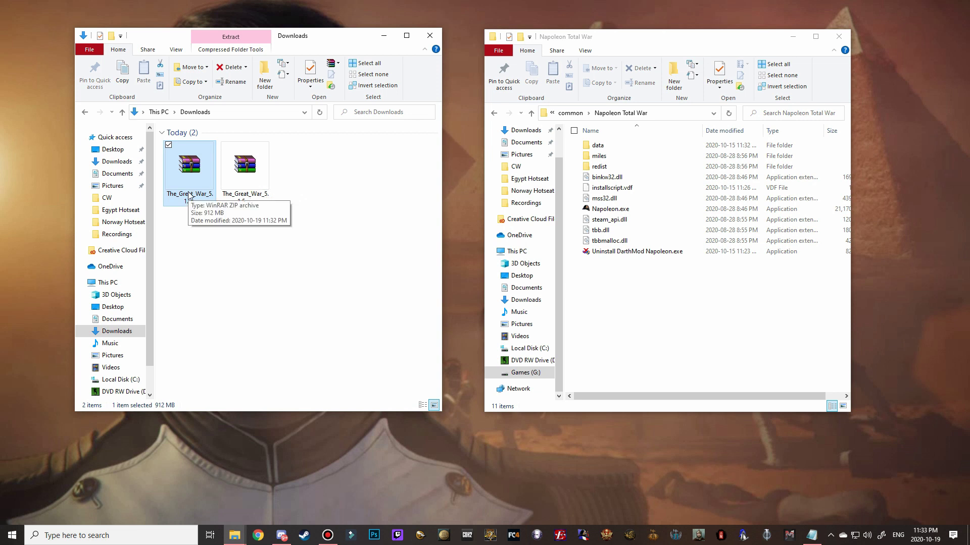
click(251, 180)
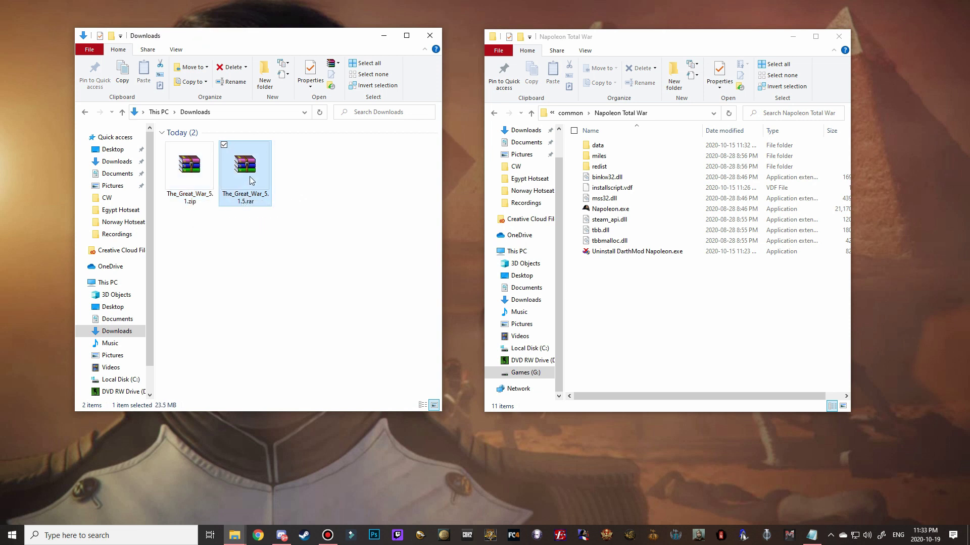
click(203, 183)
double_click(198, 186)
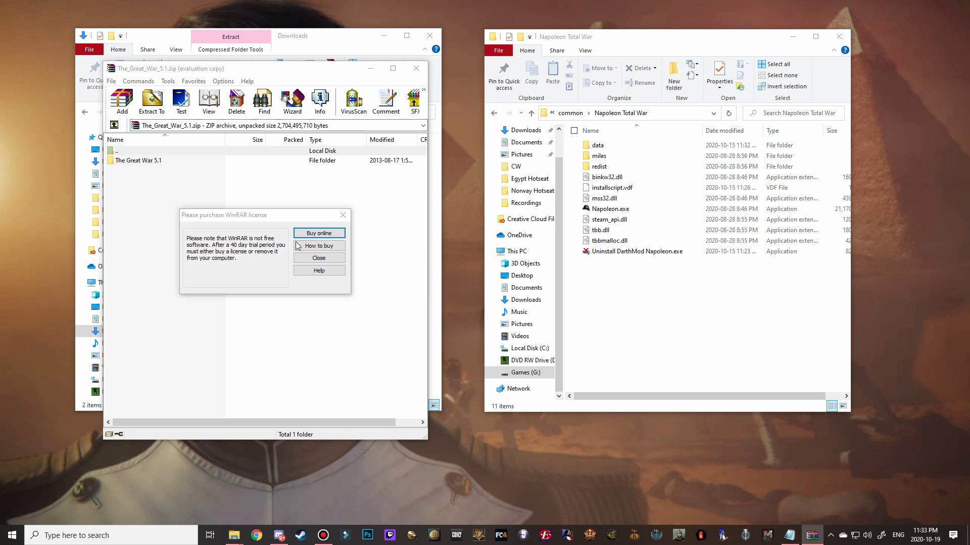
Extract the contents of the archive's The Great War 5.1 folder into G:\Steam Games\steamapps\common\Napoleon Total War.
key(Escape)
double_click(156, 162)
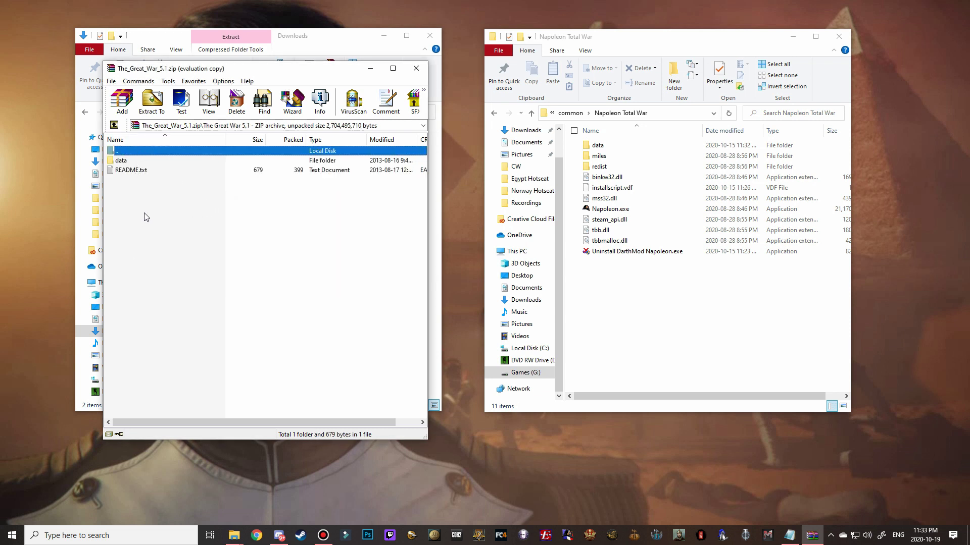
click(161, 104)
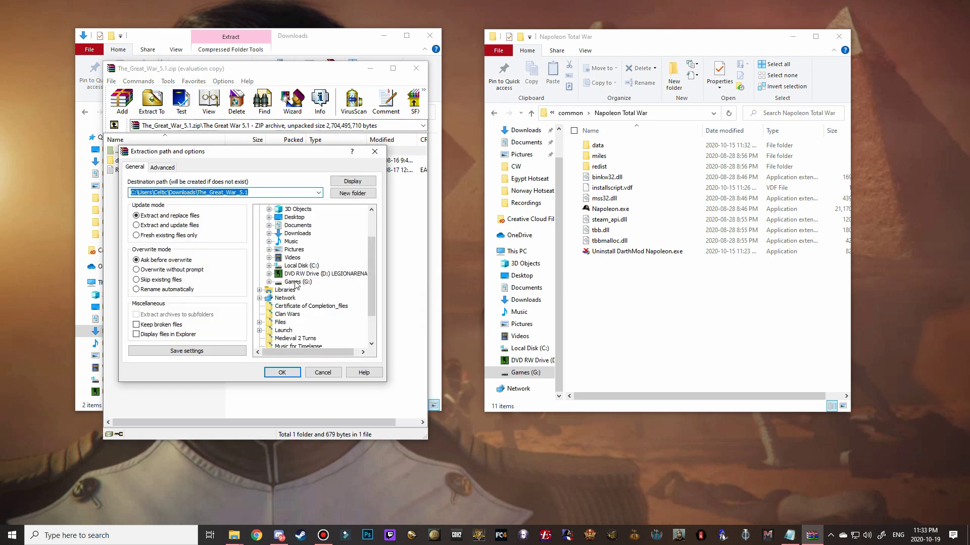
double_click(296, 282)
scroll(303, 282, down, 3)
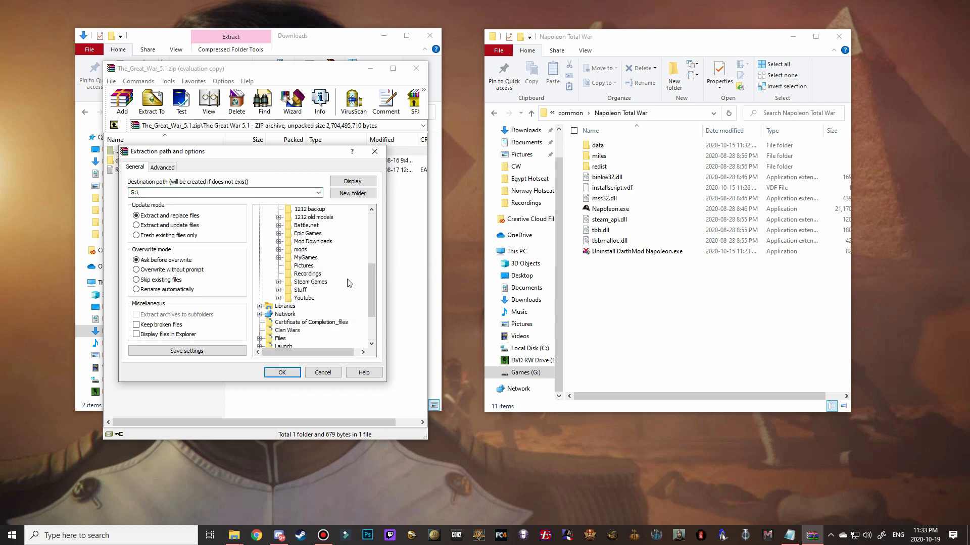
click(309, 282)
double_click(309, 282)
click(317, 290)
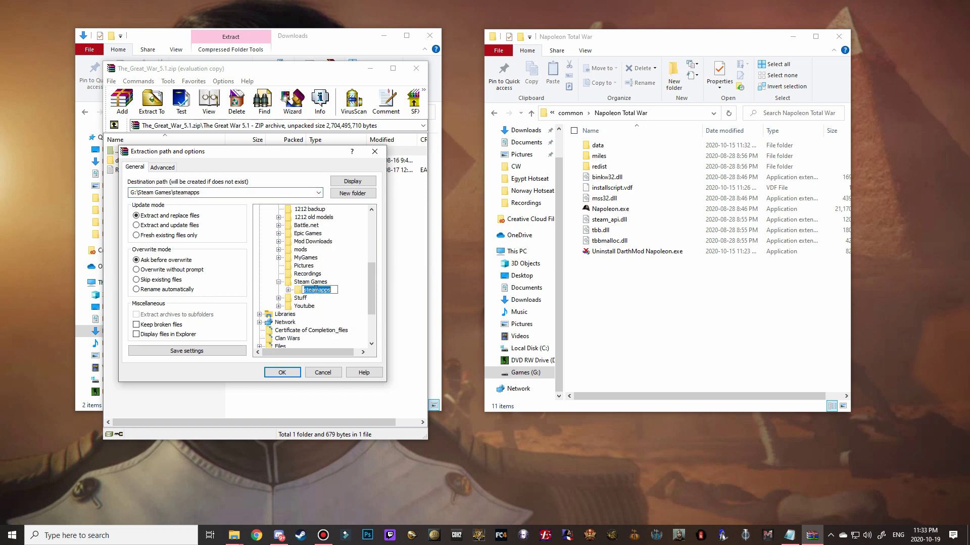
double_click(317, 290)
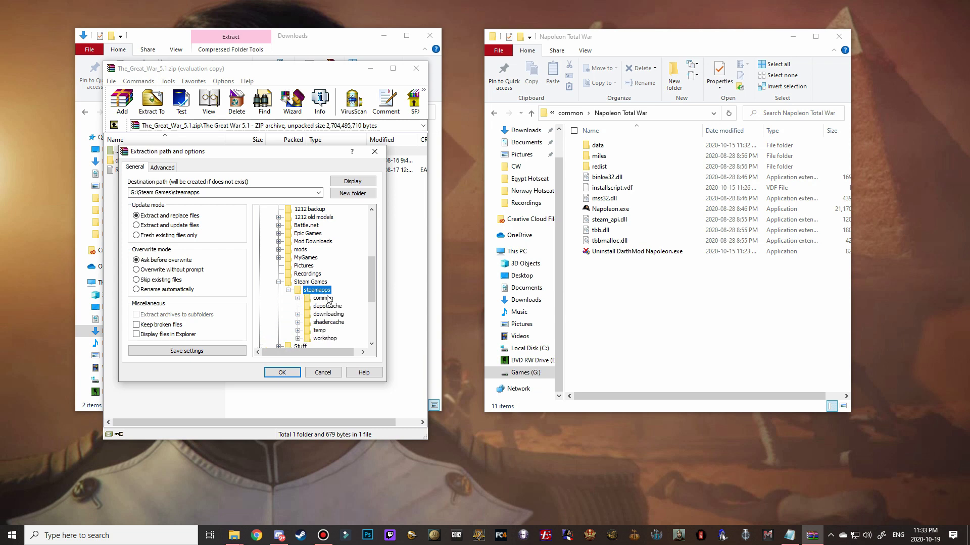
double_click(327, 300)
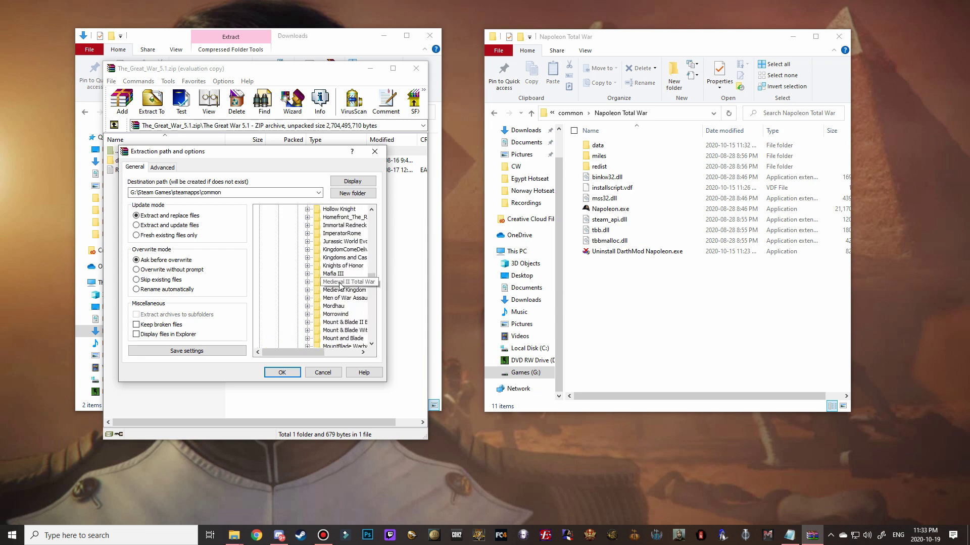
scroll(340, 286, down, 5)
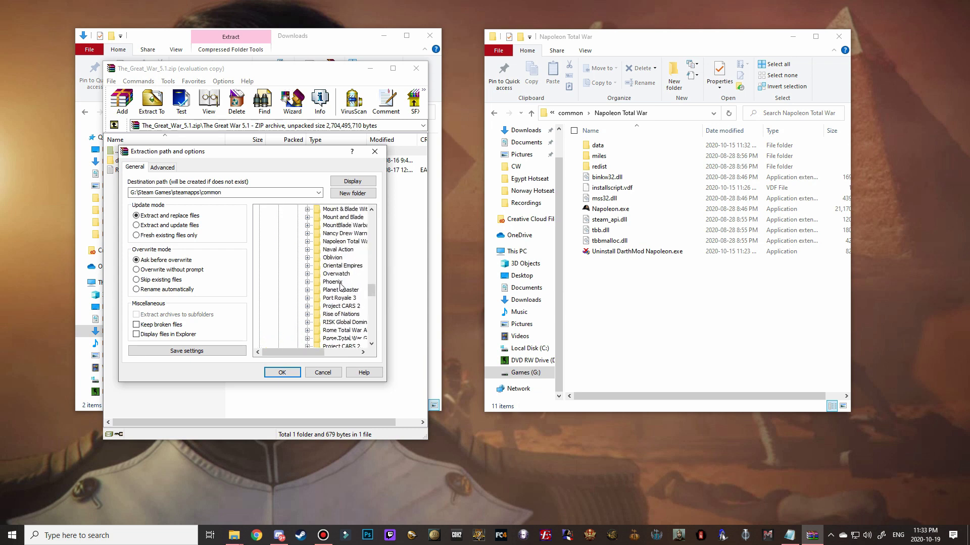
click(344, 243)
click(282, 372)
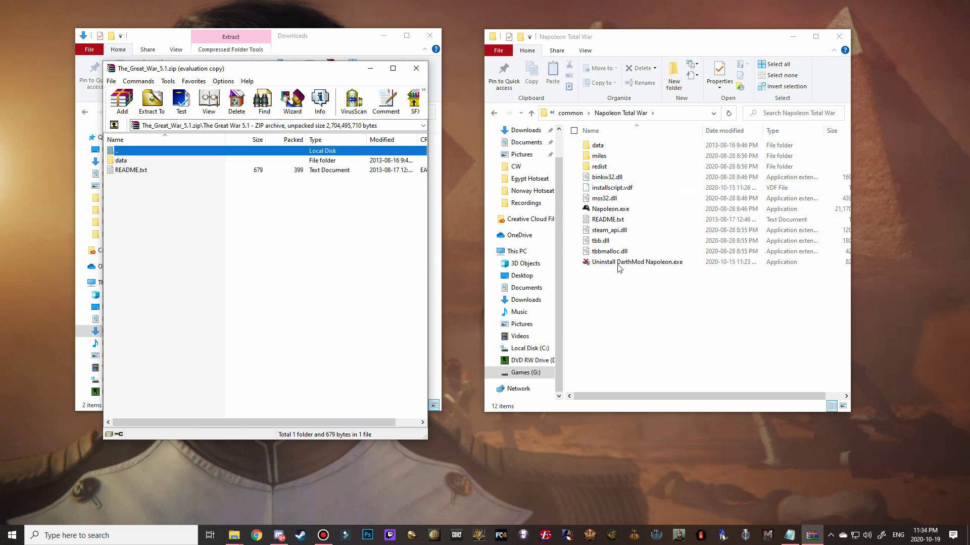
Check the game's data folder for The Great War folder, return to Napoleon Total War and close the 5.1 archive.
double_click(598, 145)
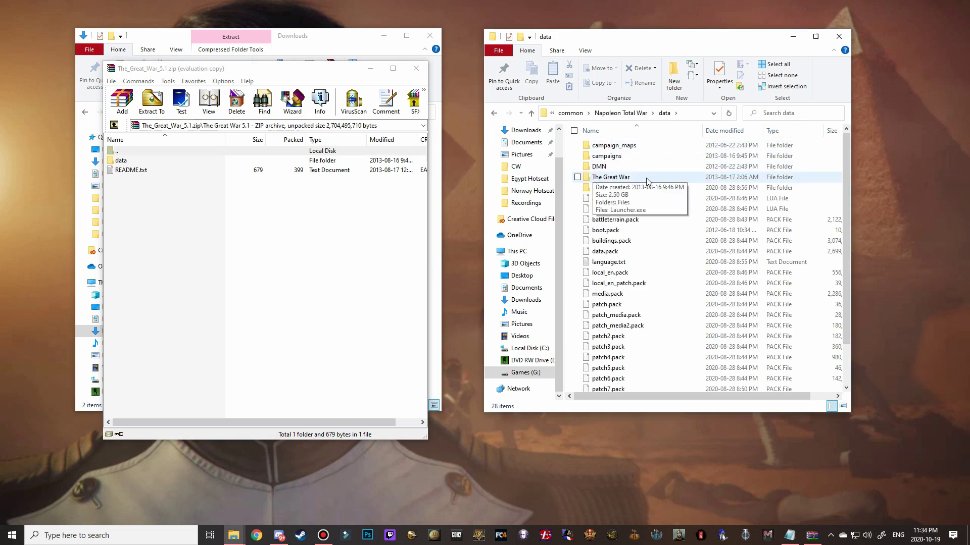
click(495, 114)
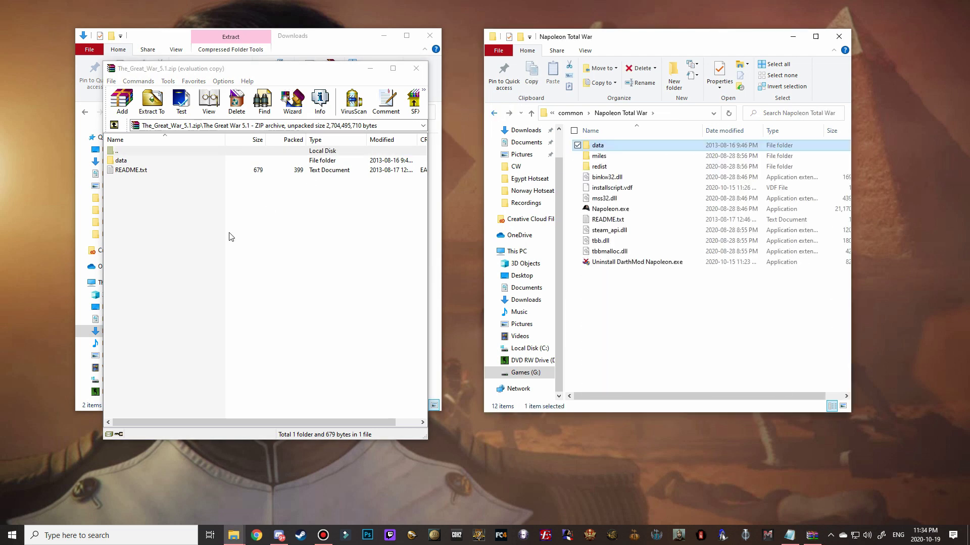
click(416, 69)
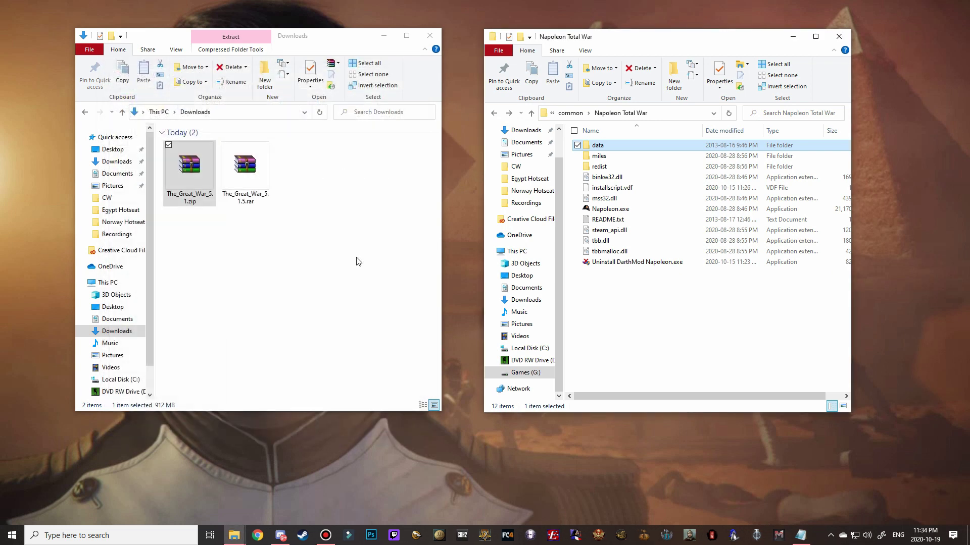
Open the downloaded The_Great_War_5.1.5.rar archive in WinRAR.
click(241, 187)
double_click(242, 188)
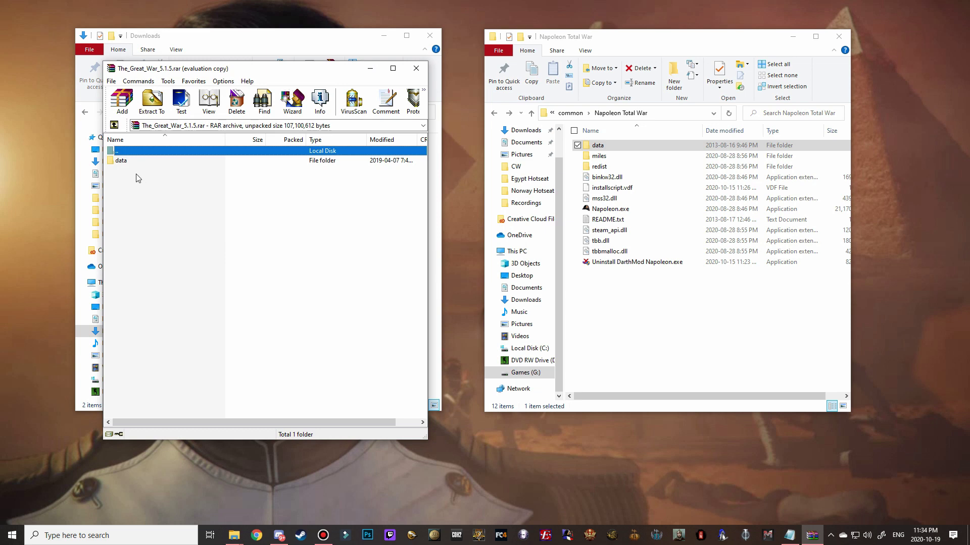
key(Escape)
Extract the 5.1.5 patch into G:\Steam Games\steamapps\common\Napoleon Total War, replacing all existing files.
click(152, 101)
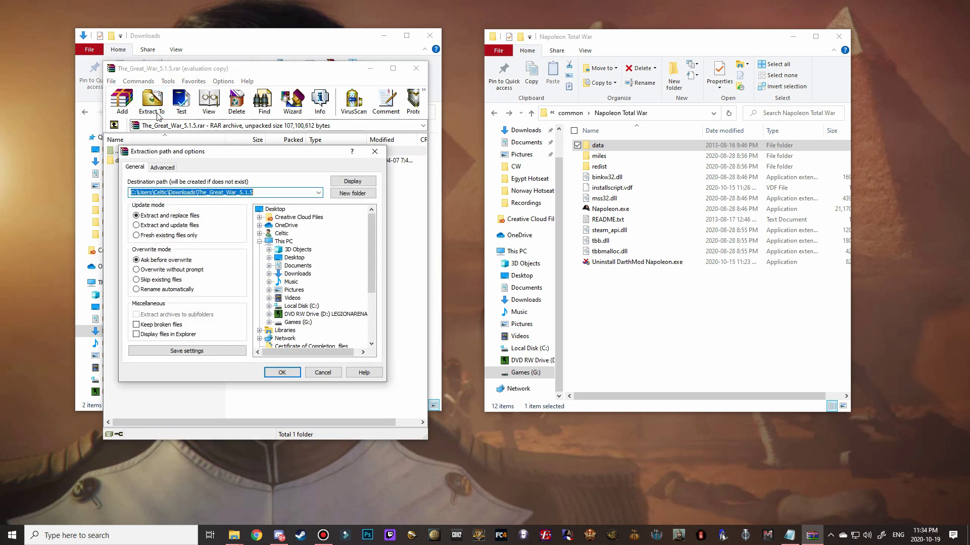
double_click(298, 322)
scroll(308, 283, down, 3)
click(311, 241)
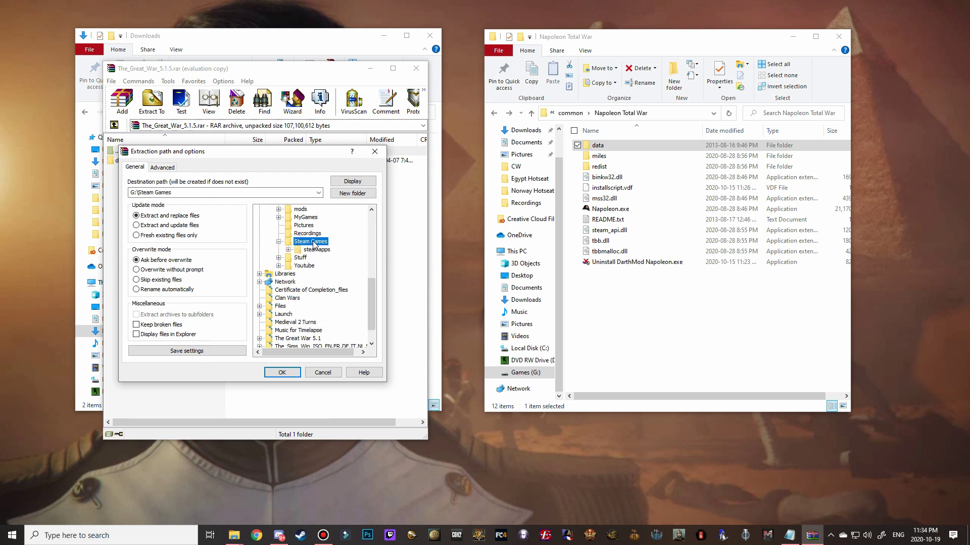
double_click(318, 250)
double_click(330, 257)
scroll(366, 283, down, 5)
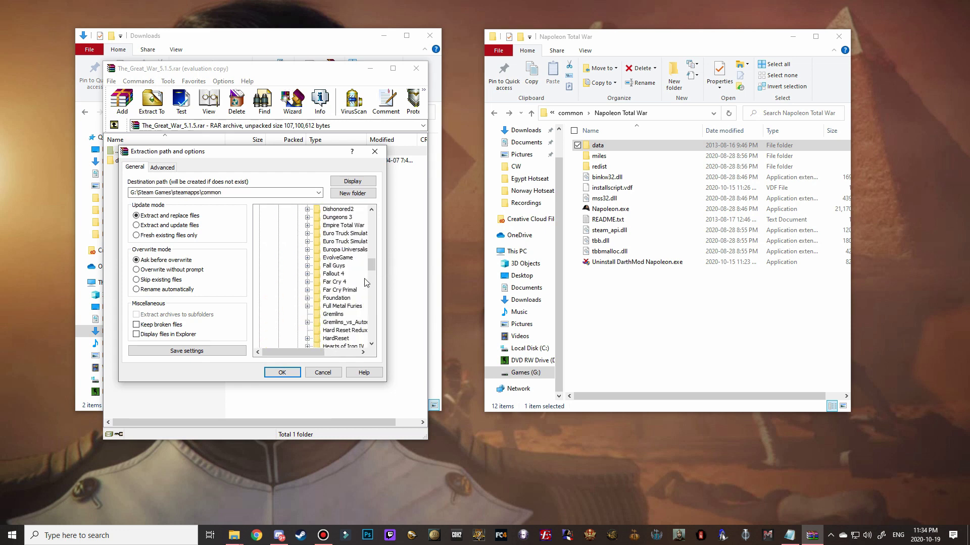
scroll(364, 283, down, 8)
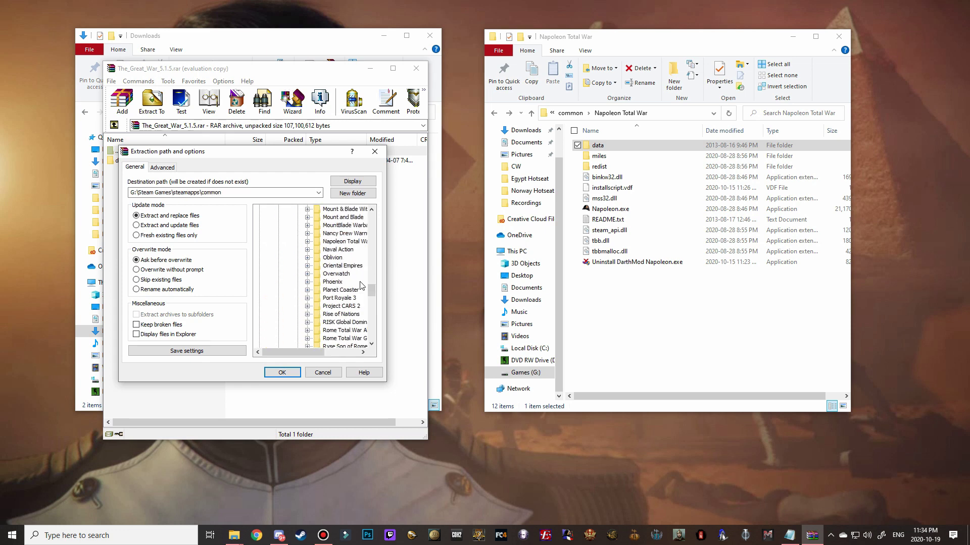
click(344, 244)
click(281, 372)
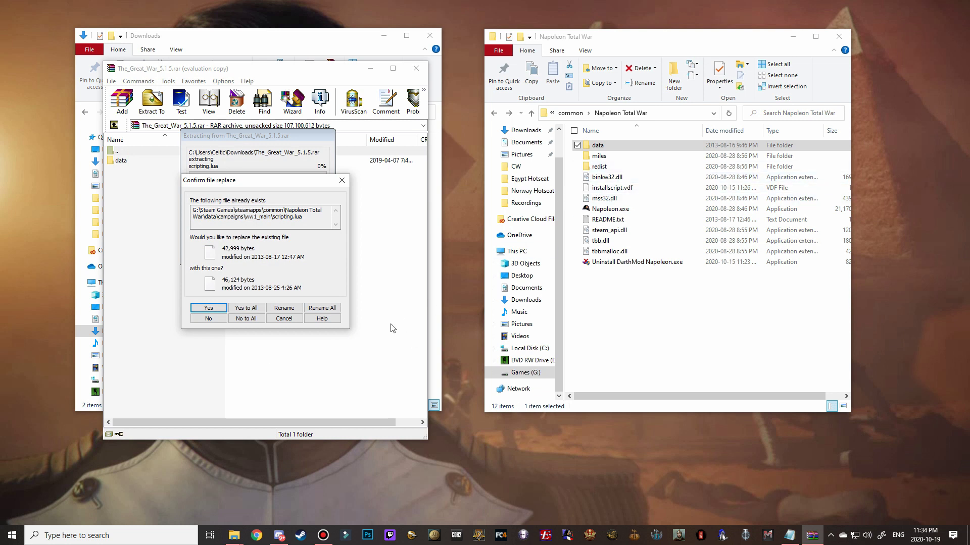
click(246, 309)
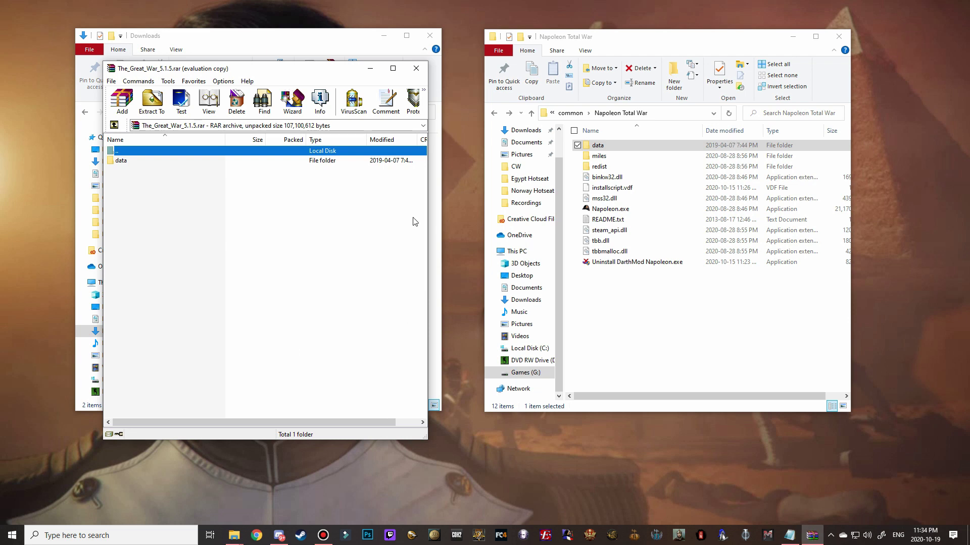
Close the patch archive and the Downloads window, and open The Great War folder inside the game's data folder.
click(416, 69)
click(436, 39)
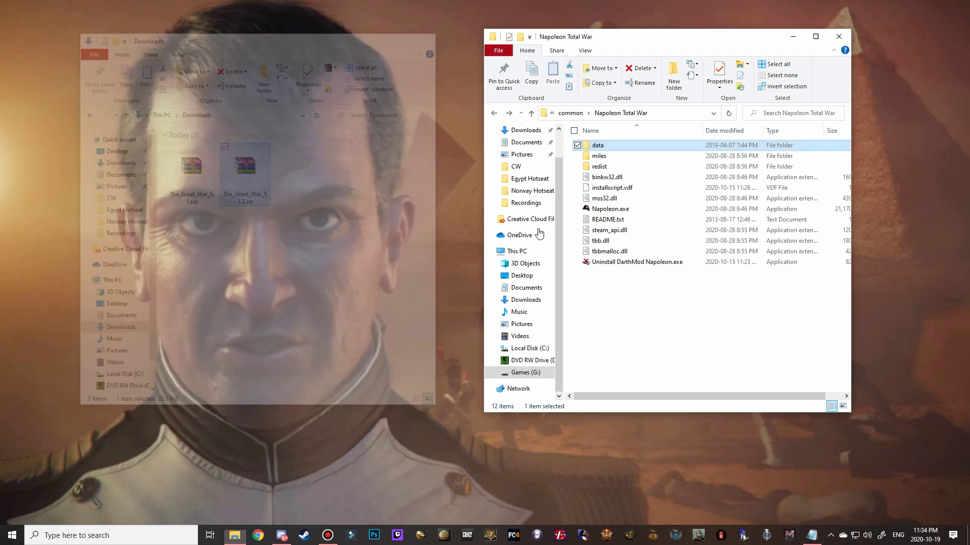
double_click(601, 146)
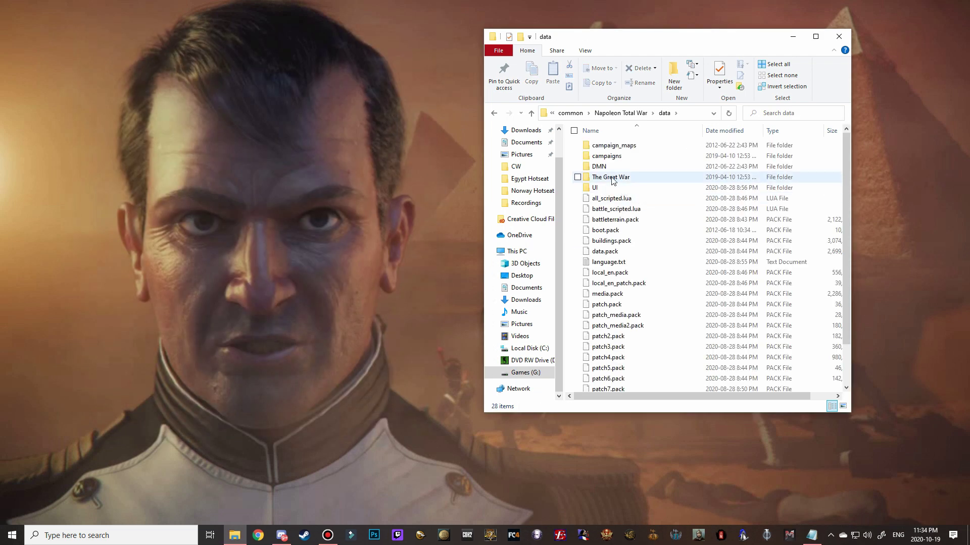
double_click(614, 179)
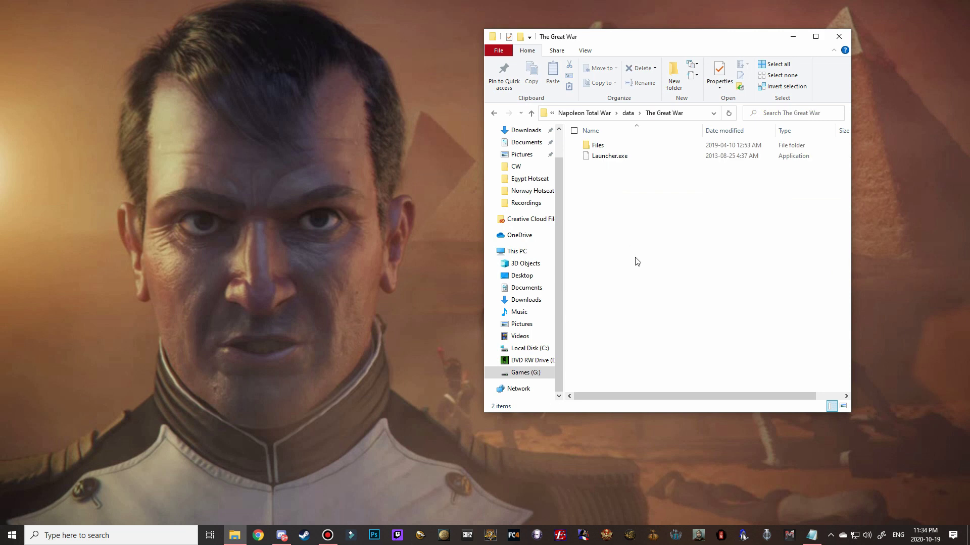
Create a shortcut to Launcher.exe and copy it to the desktop's upper-left corner, replacing the existing shortcut there.
right_click(606, 159)
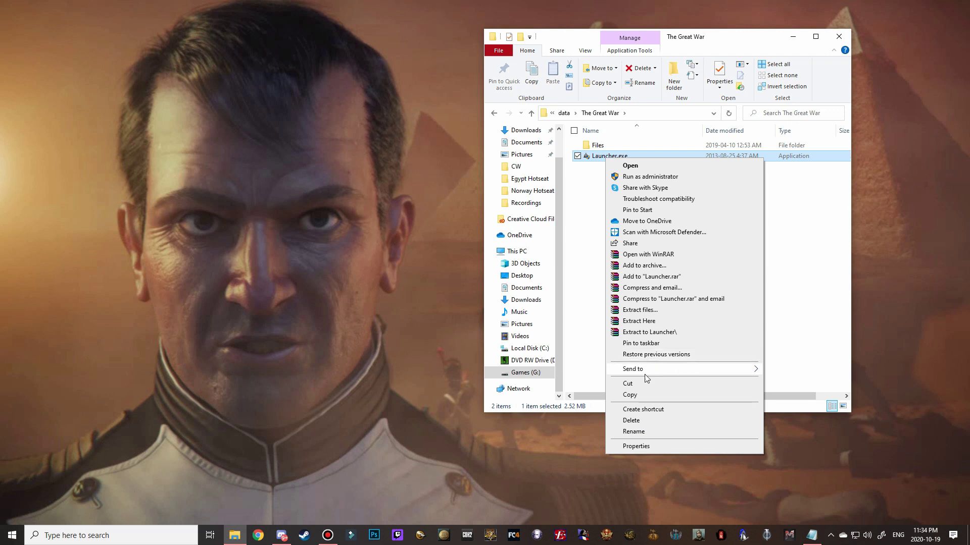
click(644, 408)
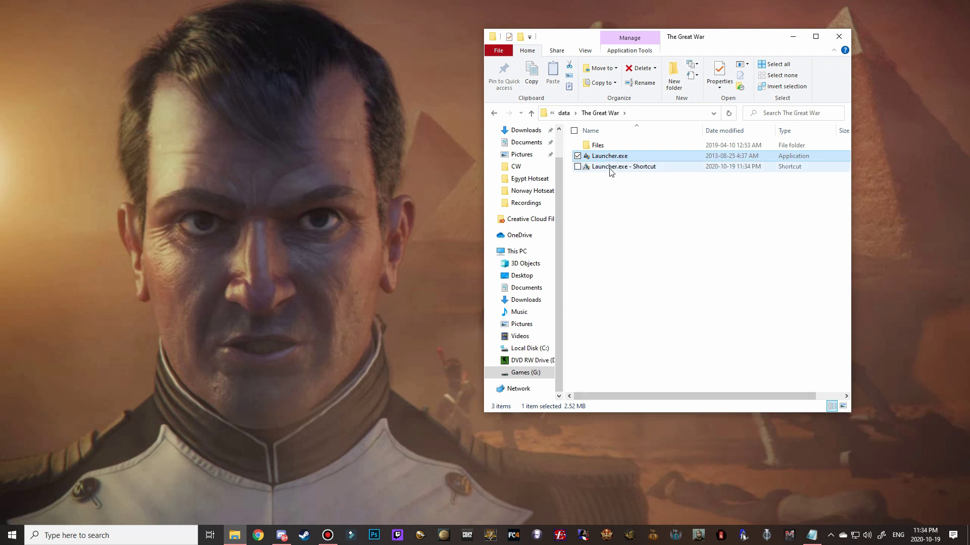
drag(613, 167, 12, 46)
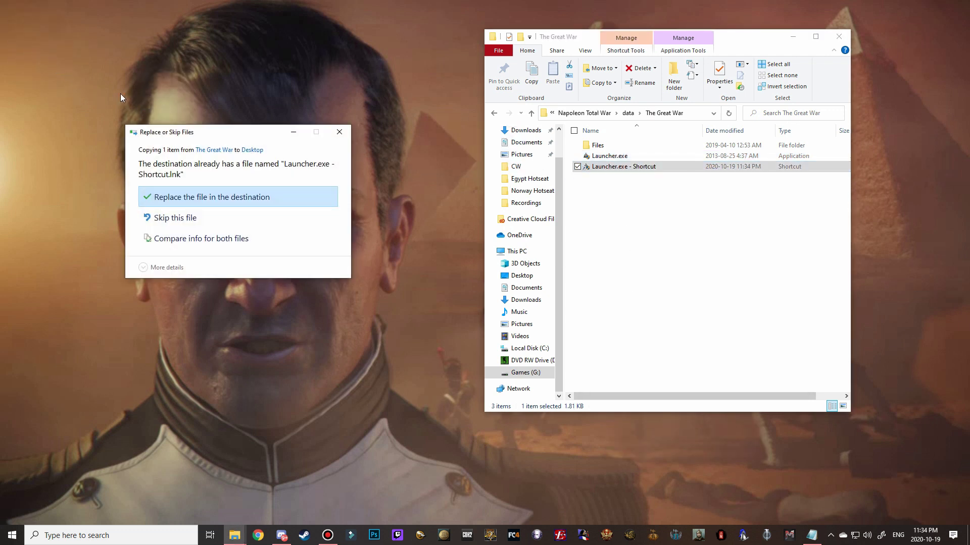
click(207, 209)
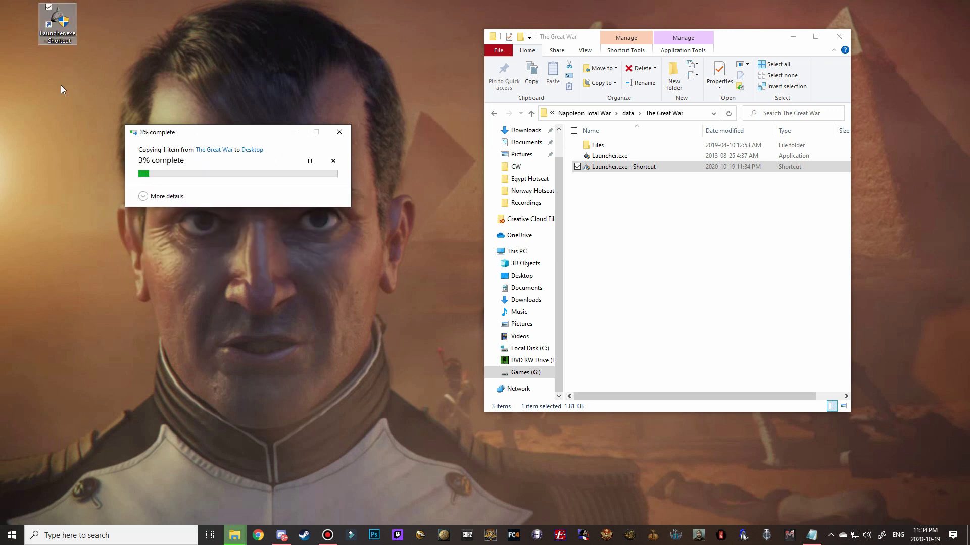
drag(61, 34, 22, 34)
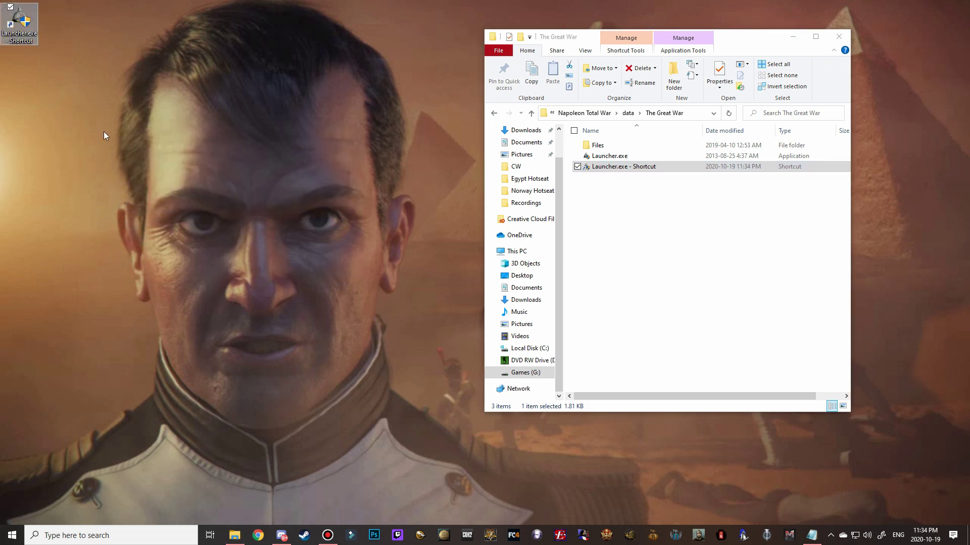
click(90, 112)
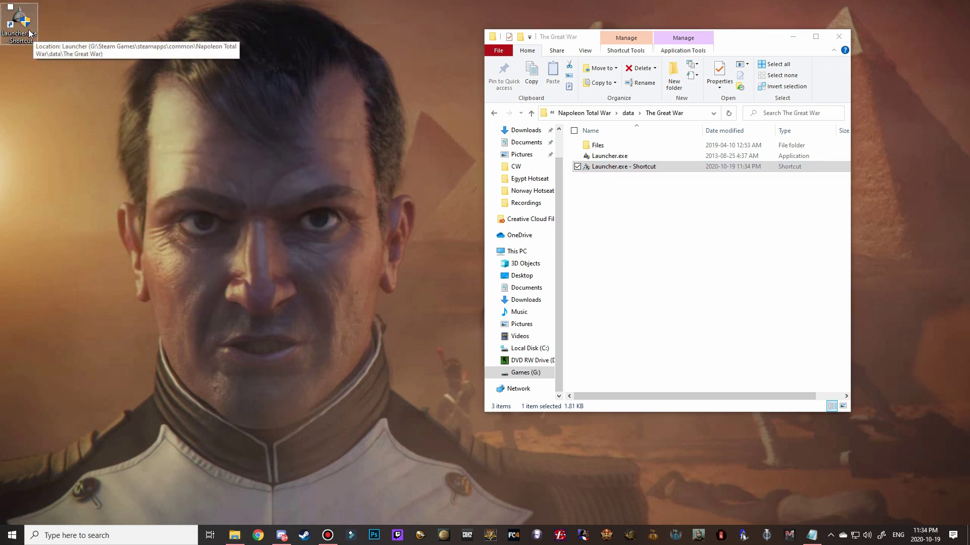
Delete the leftover Launcher.exe shortcut from The Great War folder.
click(615, 199)
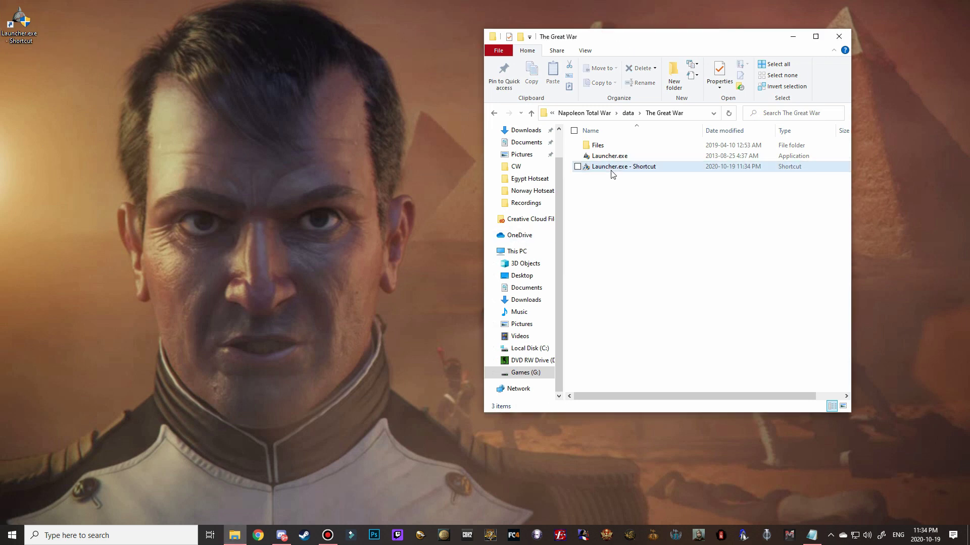
click(613, 171)
key(Delete)
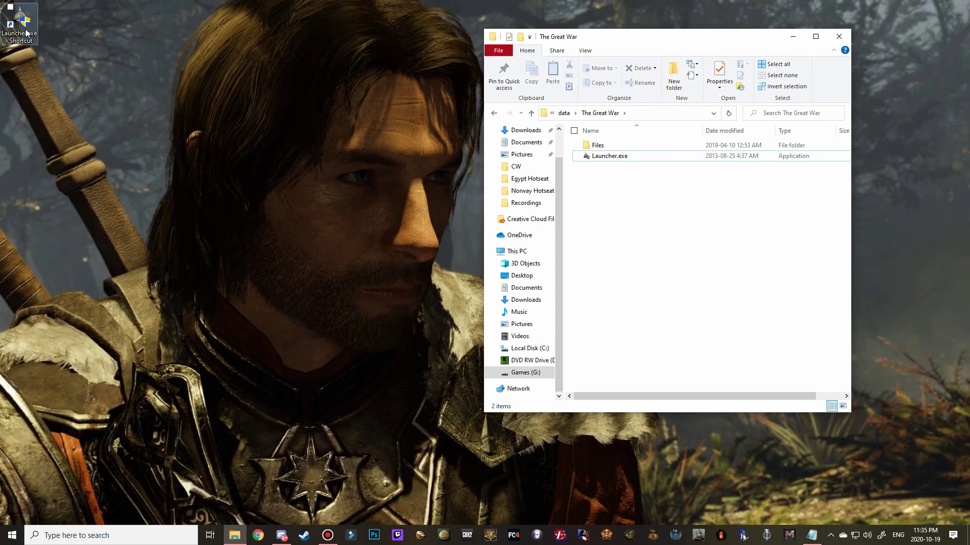
Run the Launcher.exe desktop shortcut as administrator.
double_click(25, 36)
right_click(31, 41)
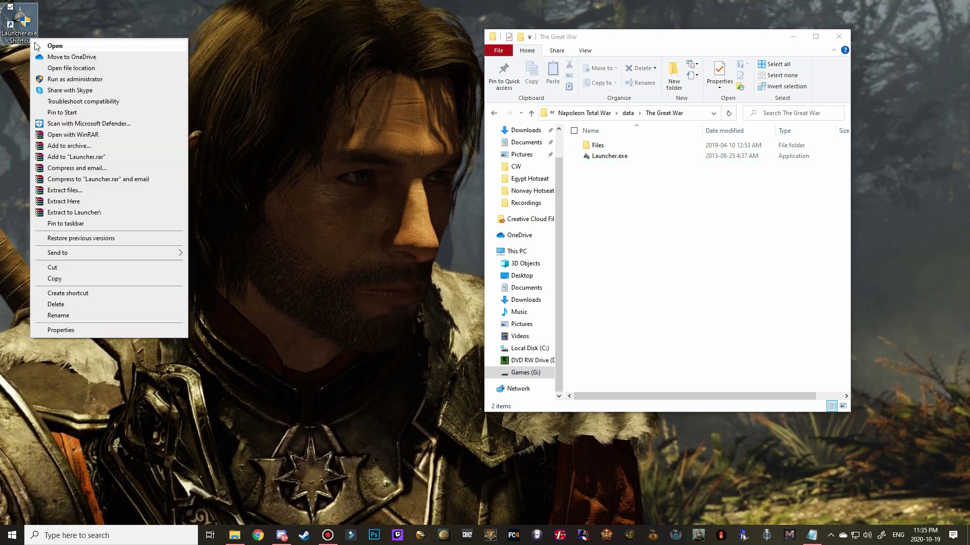
click(80, 80)
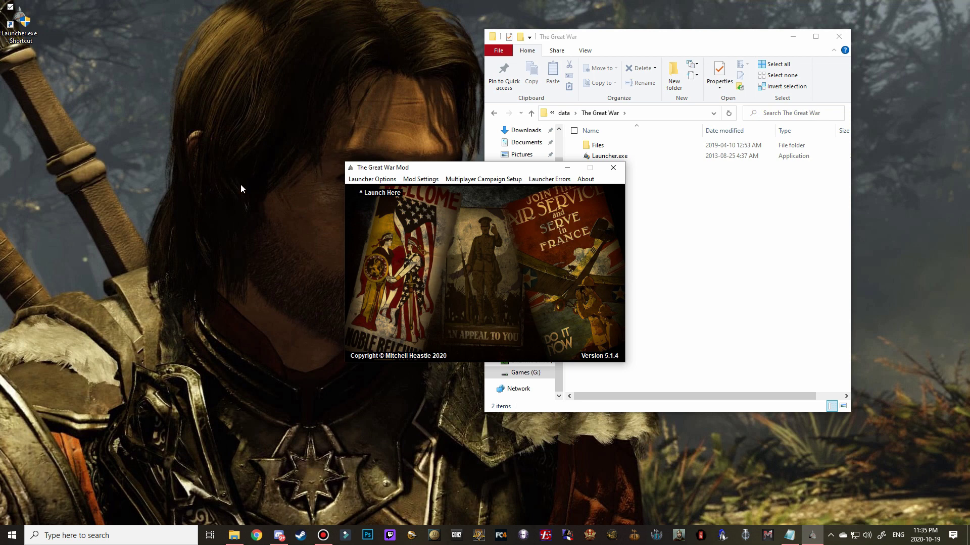
Check the launcher's alternate launch methods and start the mod with the standard Launch Mod option.
click(361, 181)
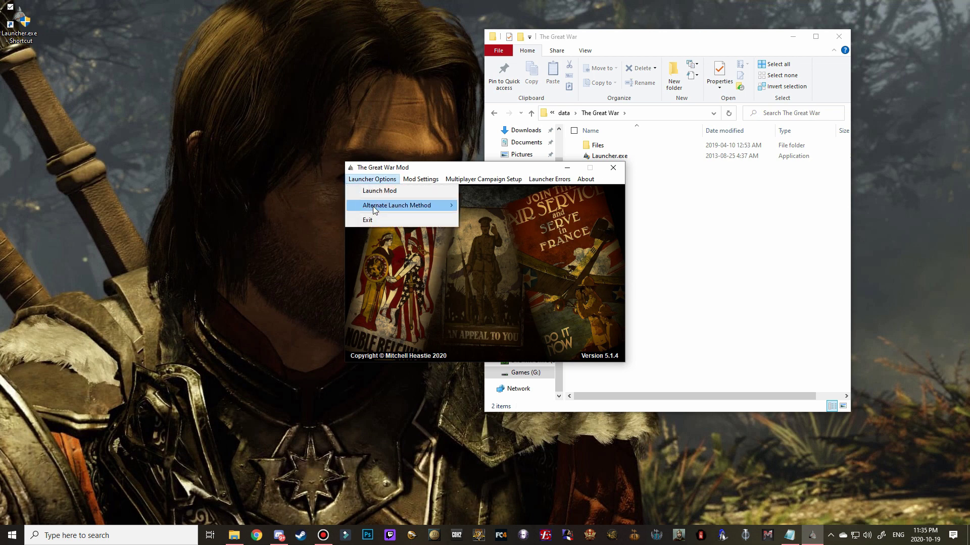
mouse_move(373, 208)
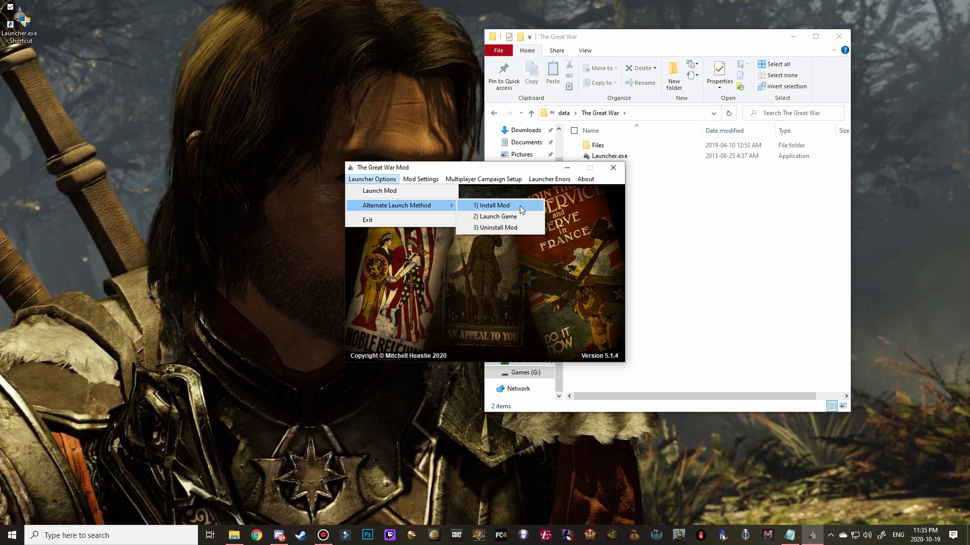
click(489, 228)
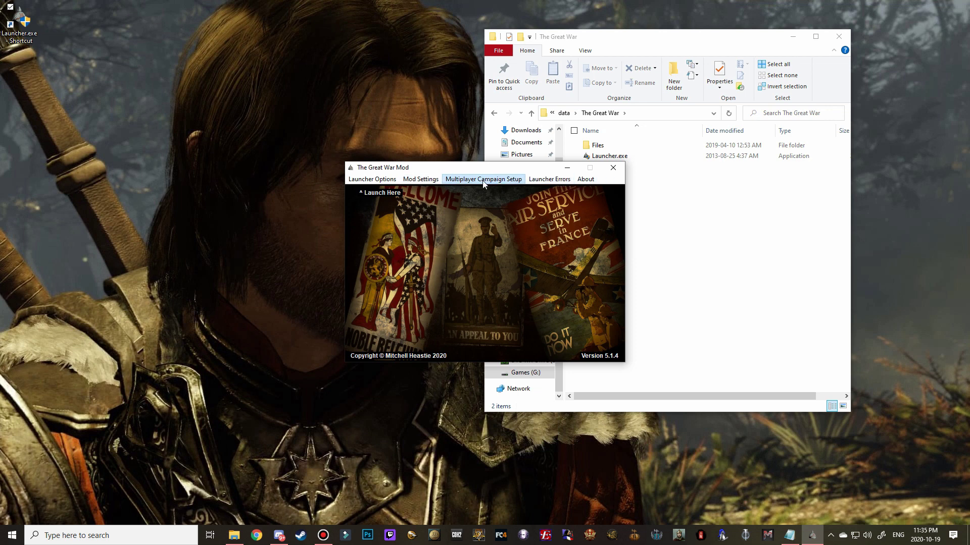
click(379, 181)
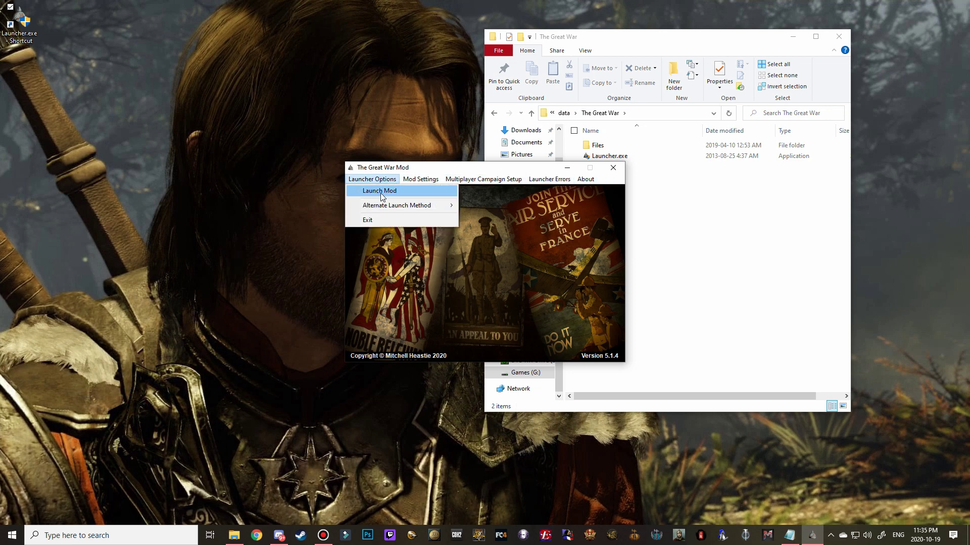
click(382, 196)
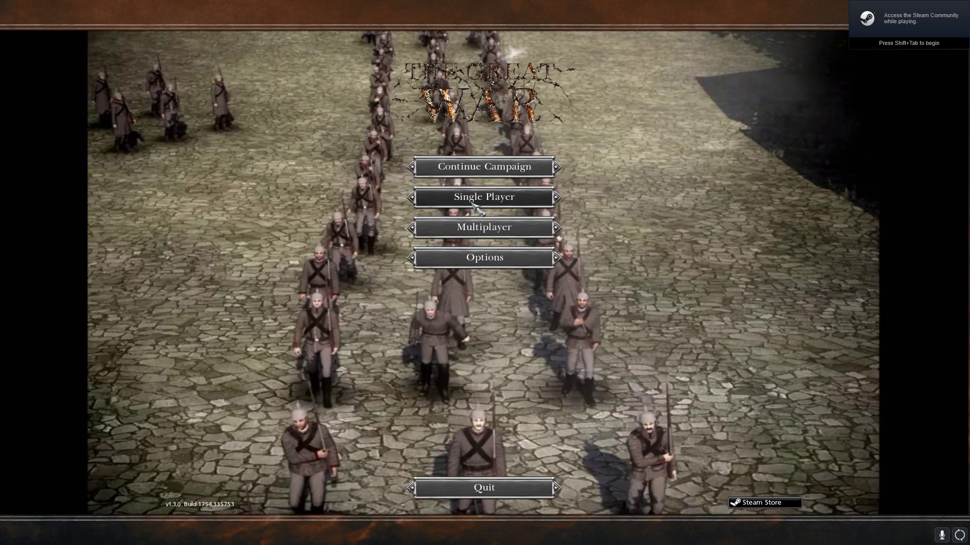
Toggle the Music channel's mute setting in the game's sound options and accept the change.
click(485, 259)
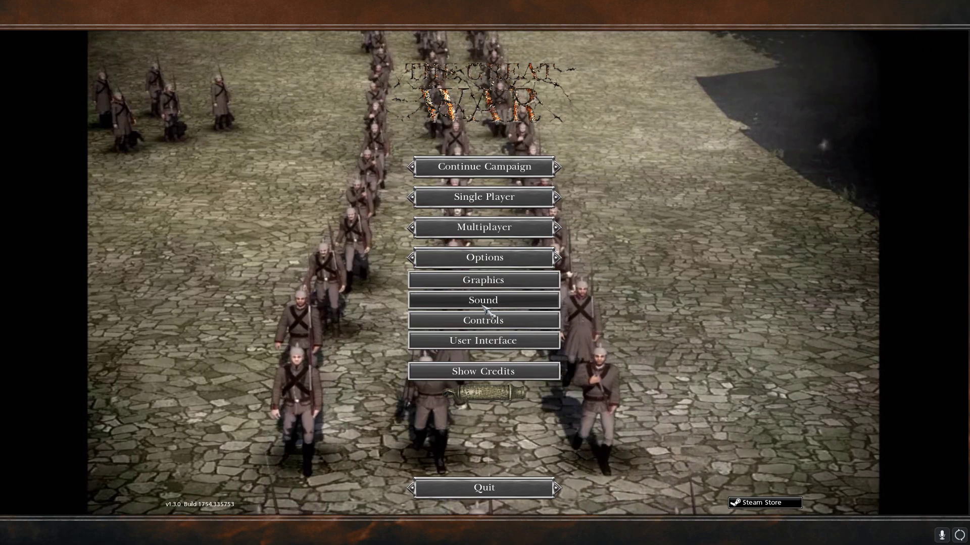
click(547, 300)
click(450, 258)
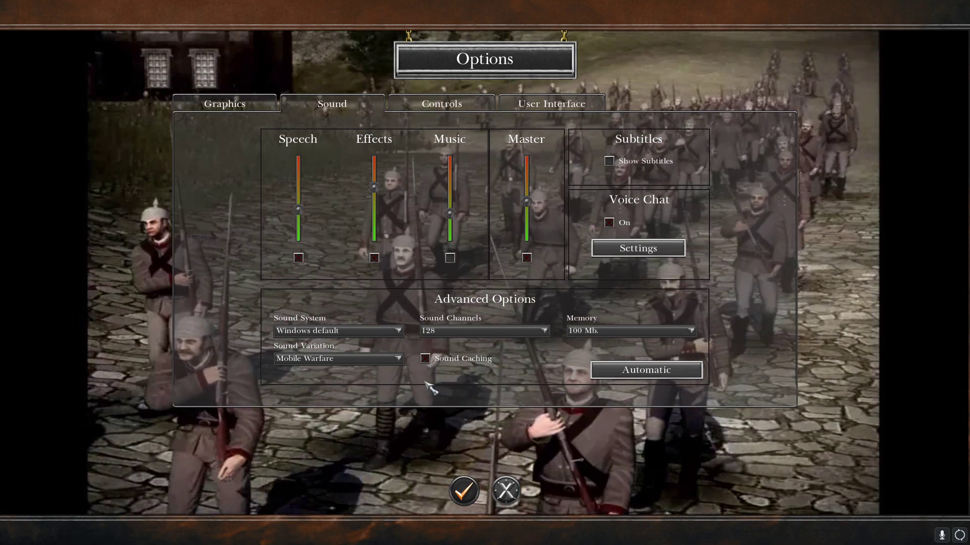
click(464, 491)
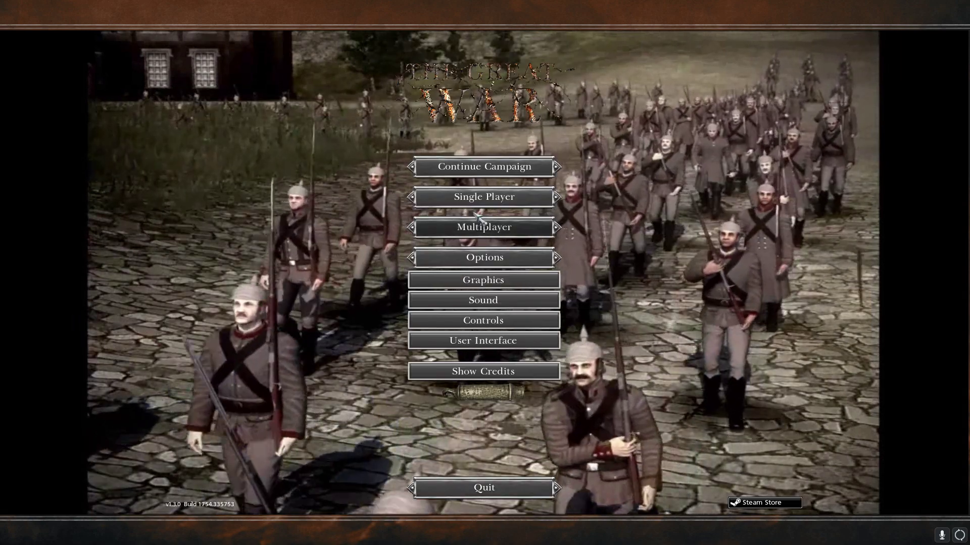
Start a single-player World War 1 campaign as the German Empire with loyal factions enforced, and dismiss the welcome message.
click(484, 197)
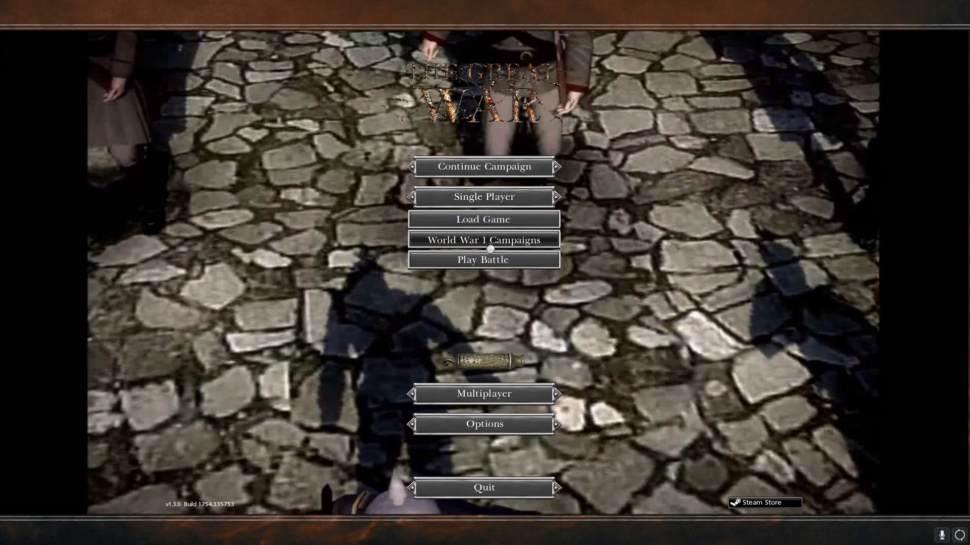
click(487, 238)
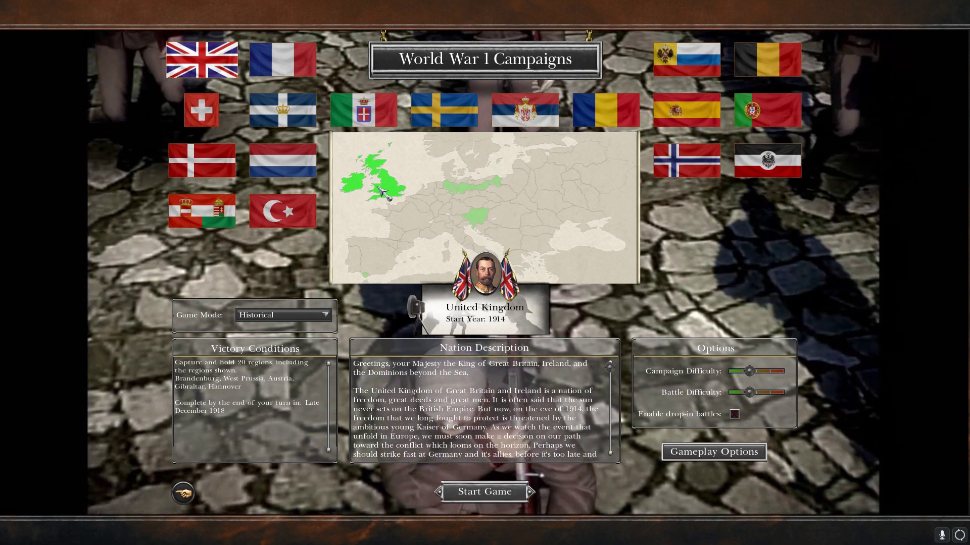
click(777, 166)
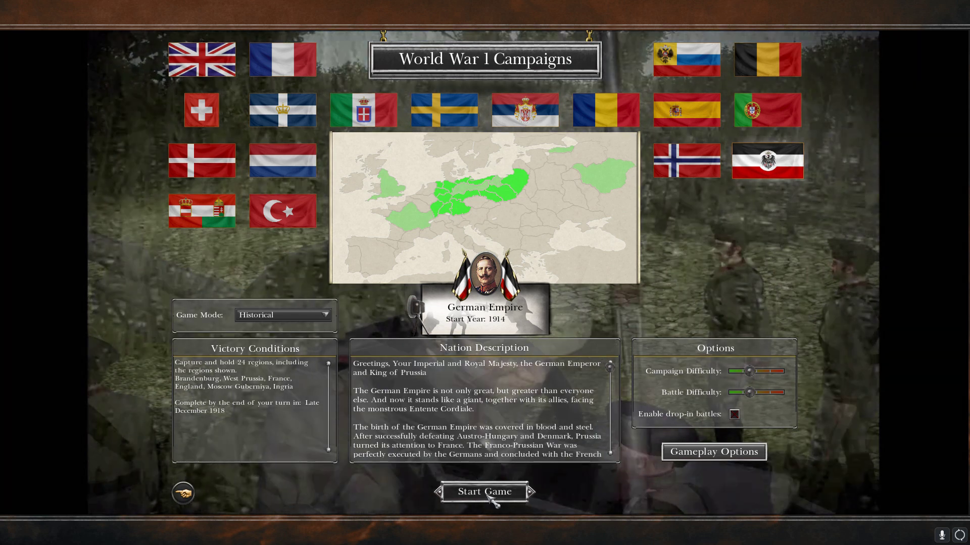
click(489, 497)
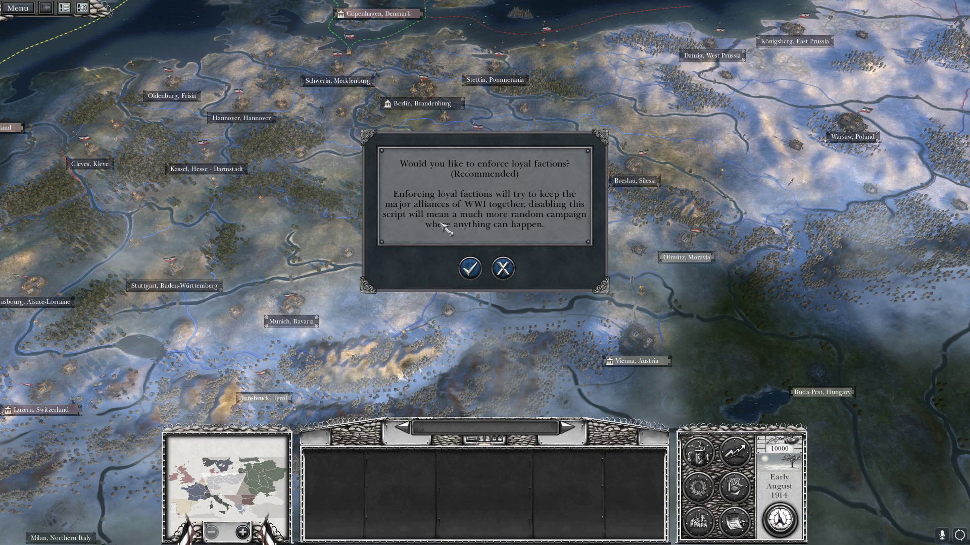
click(471, 269)
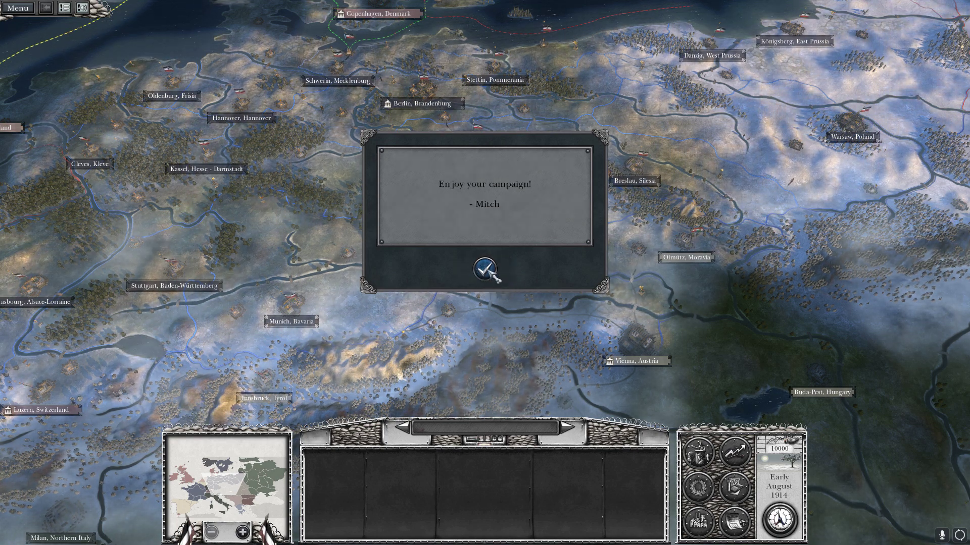
click(486, 271)
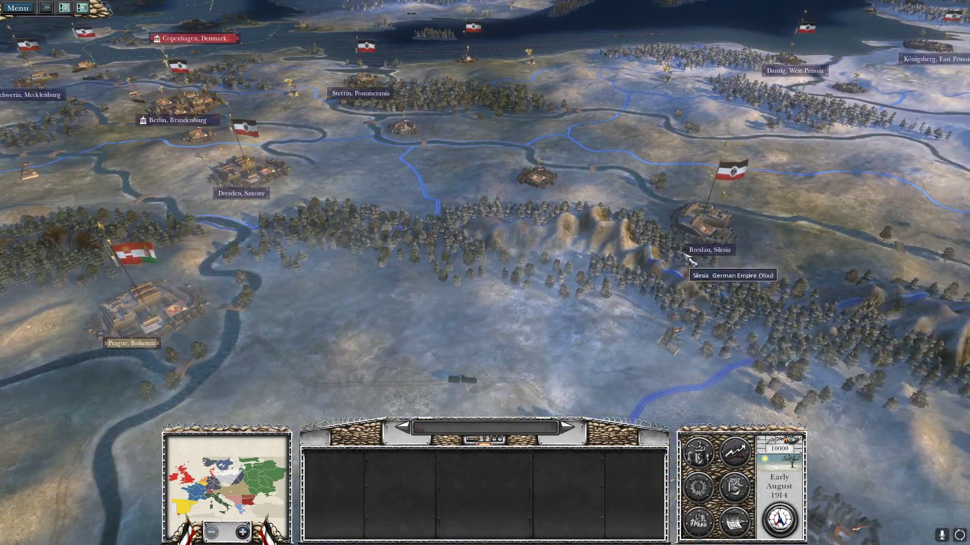
Queue two Landwehr conscript battalions for recruitment in Dresden, Saxony.
click(354, 147)
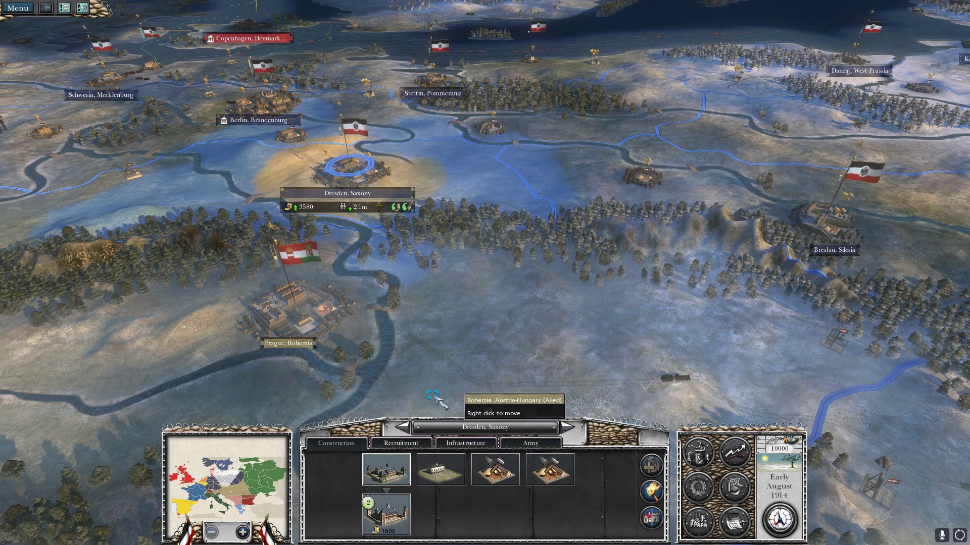
click(401, 443)
click(514, 477)
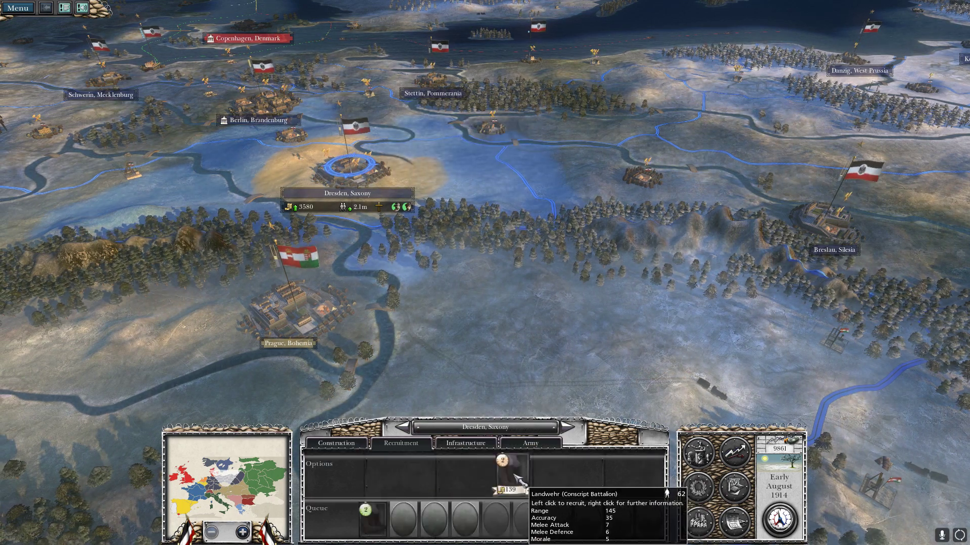
click(518, 477)
Select all the units garrisoned in Berlin and march them south as one army towards Prague.
scroll(353, 283, up, 2)
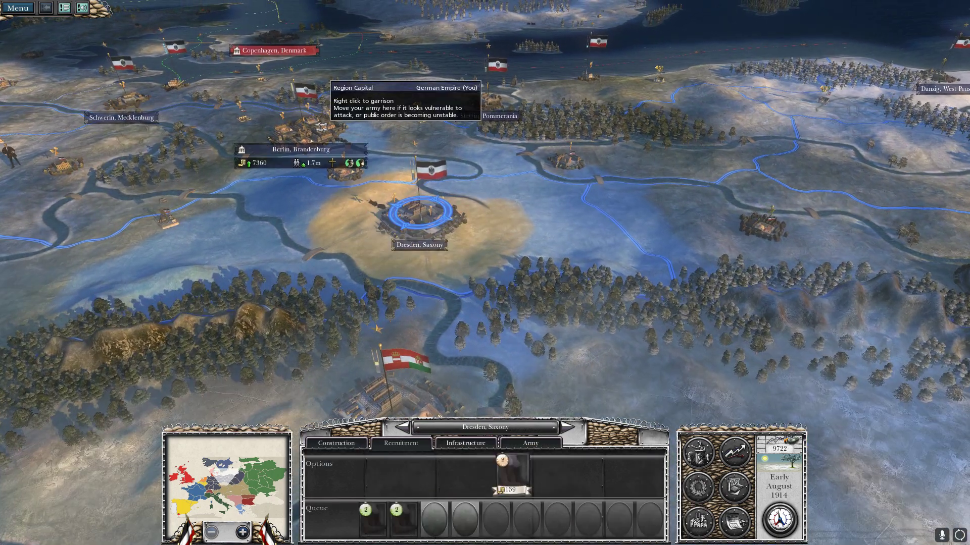
click(311, 126)
click(531, 443)
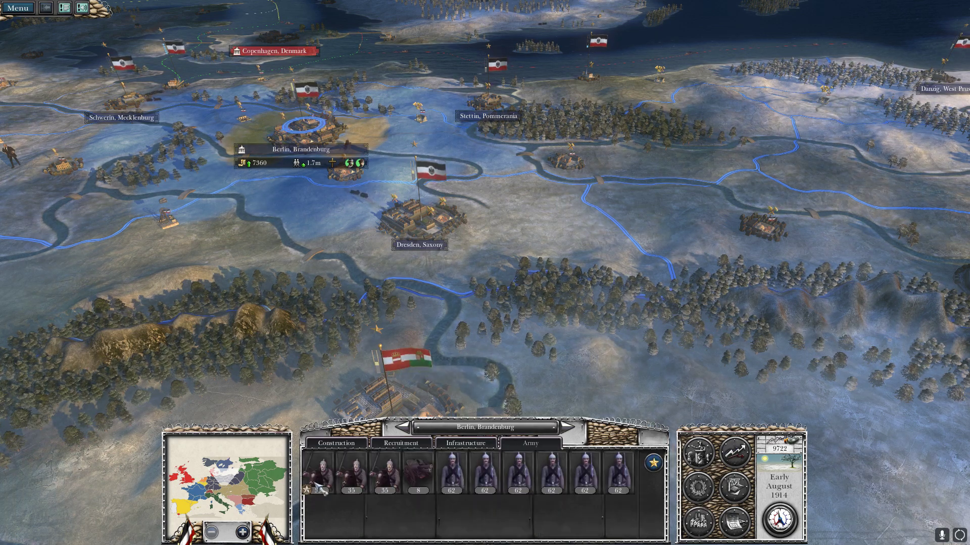
shift+click(619, 475)
key(s)
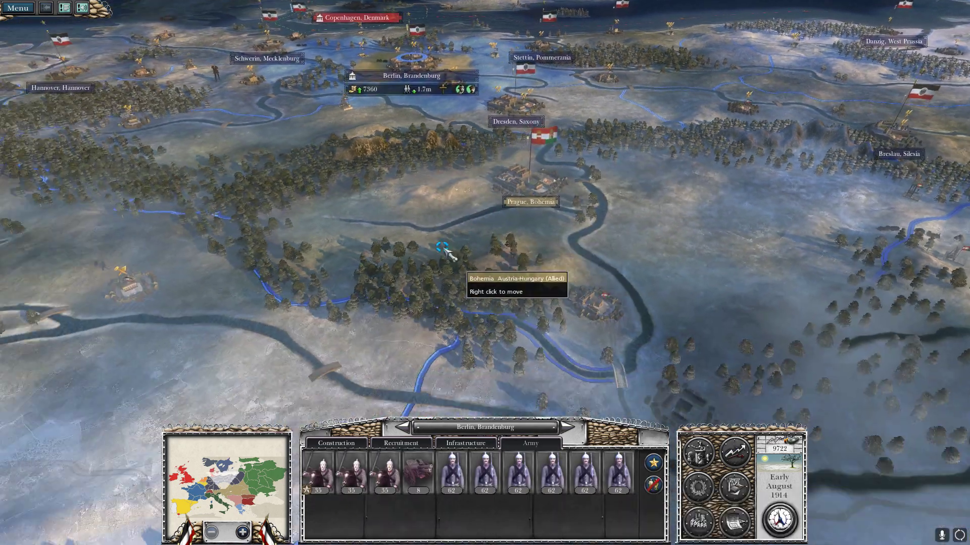
key(s)
key(a)
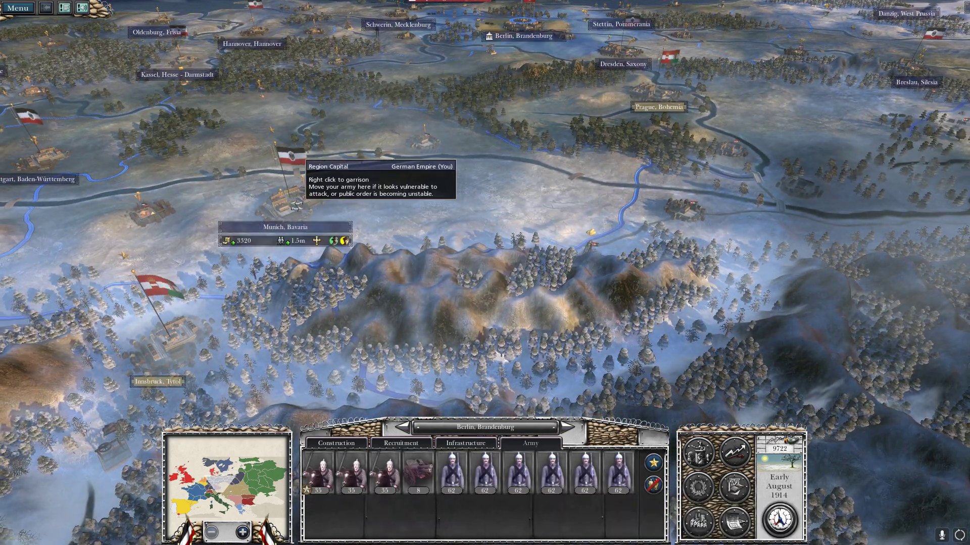
key(d)
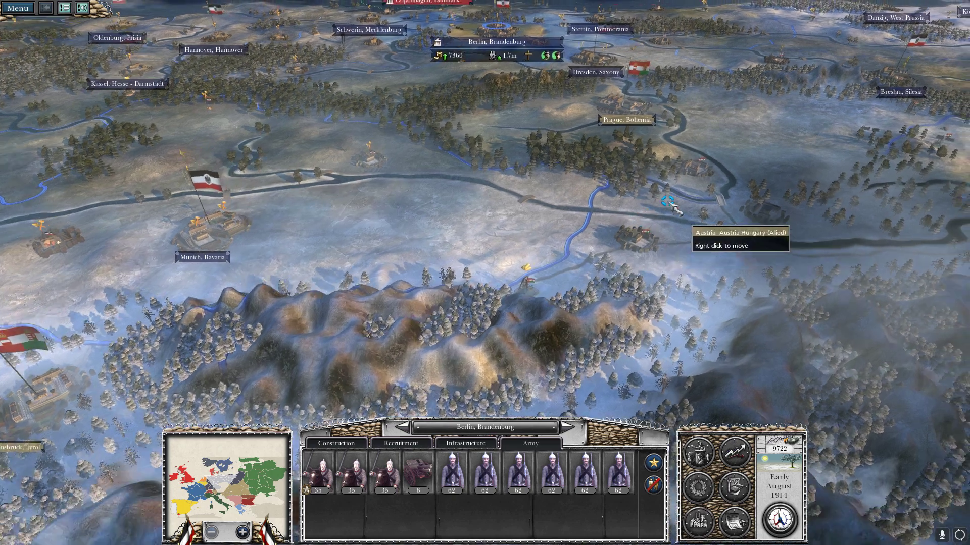
key(w)
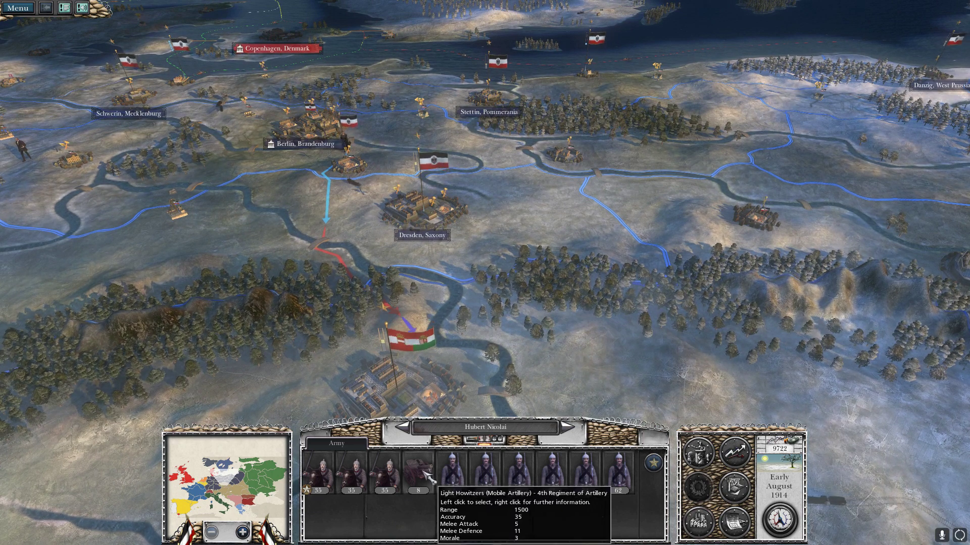
Merge Dresden's garrison units into the field army standing just west of the city.
click(434, 225)
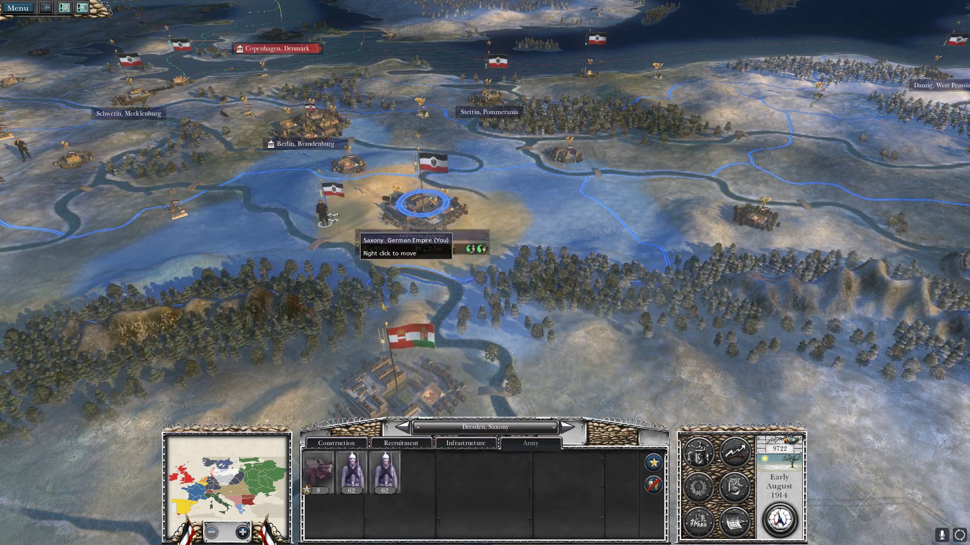
click(323, 208)
scroll(501, 295, down, 1)
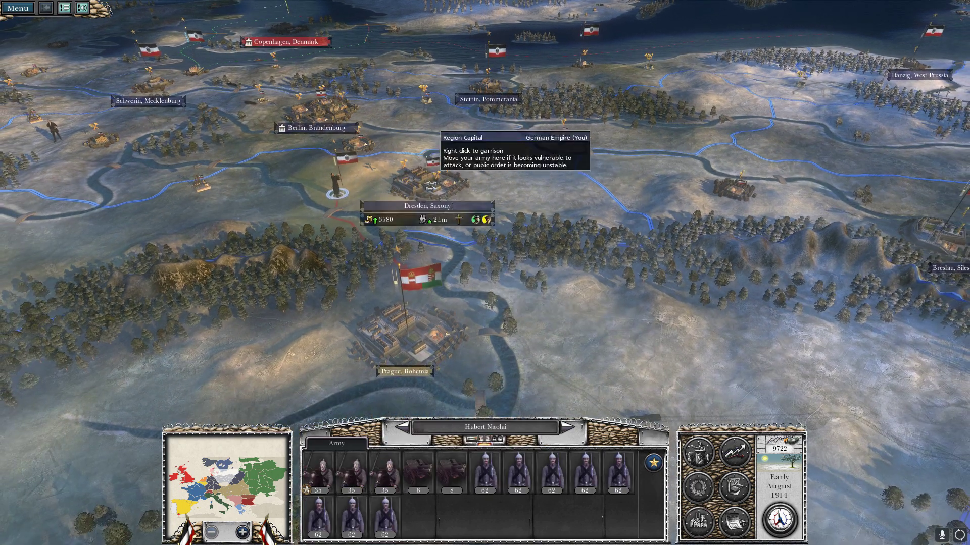
Order construction on Dresden's two vacant building plots, choosing Fields for the second, and end the turn.
click(428, 177)
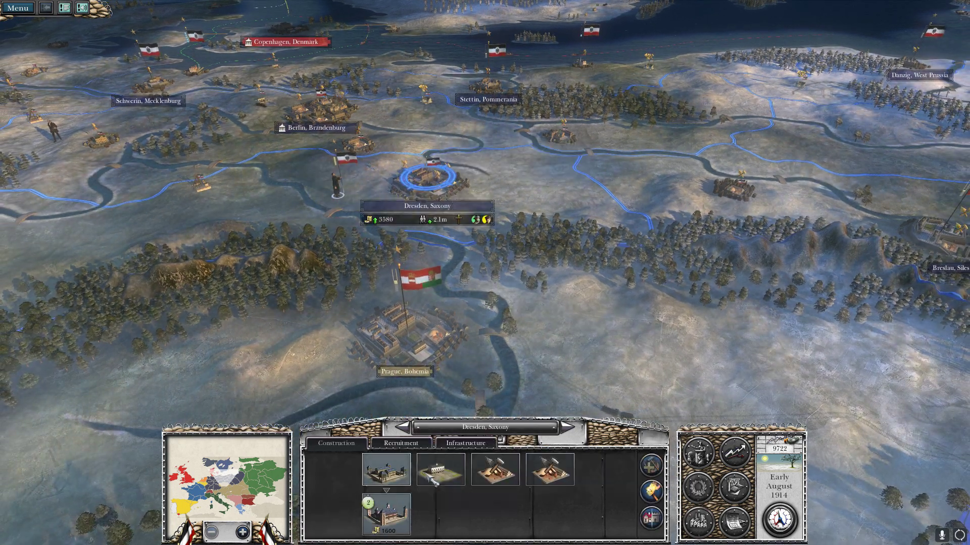
click(495, 470)
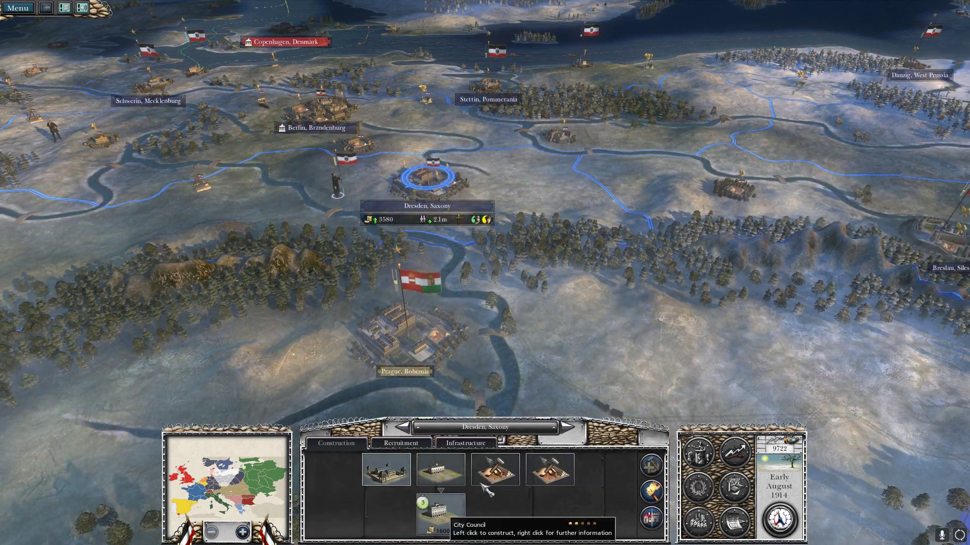
click(555, 512)
click(563, 484)
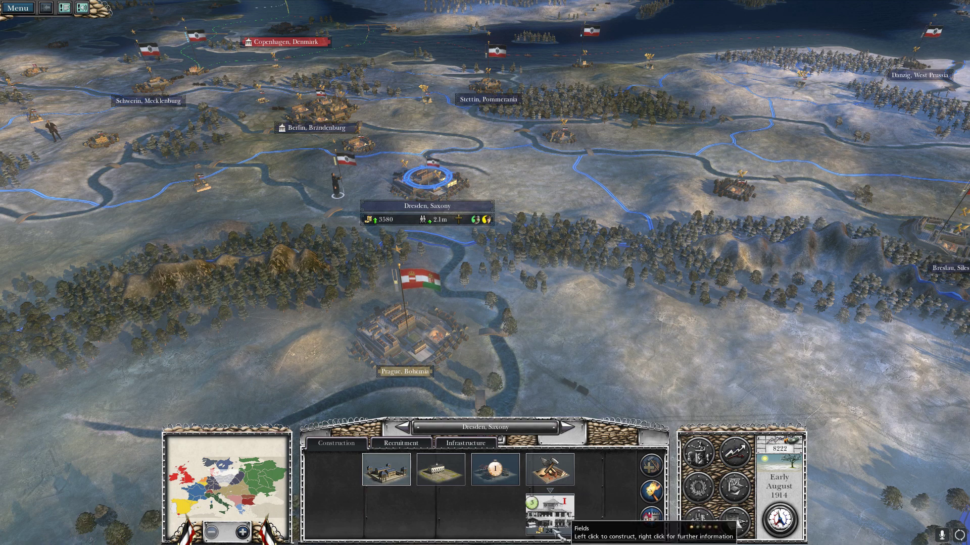
click(551, 510)
click(780, 520)
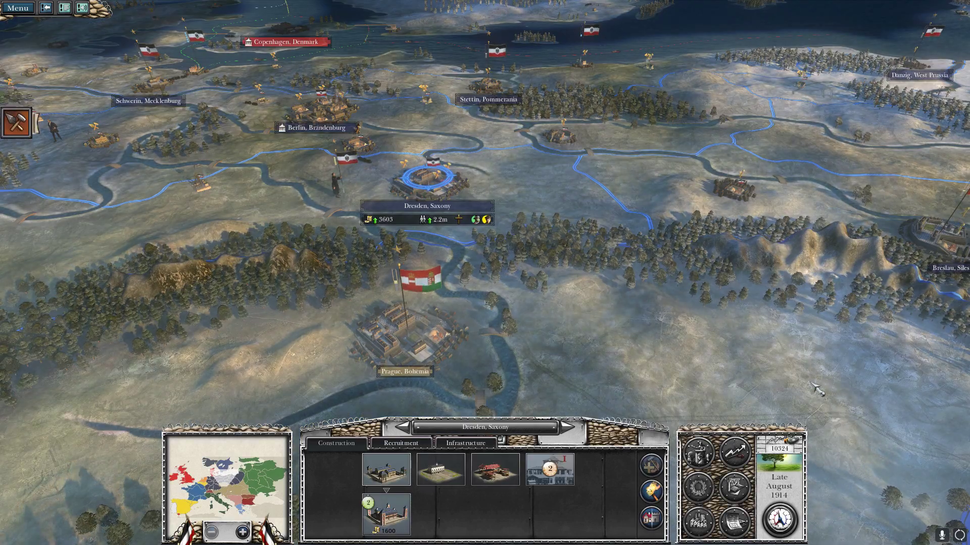
Move the field army from beside Dresden to just north of Prague, cancelling the declaration of war on Austria-Hungary.
scroll(648, 306, down, 3)
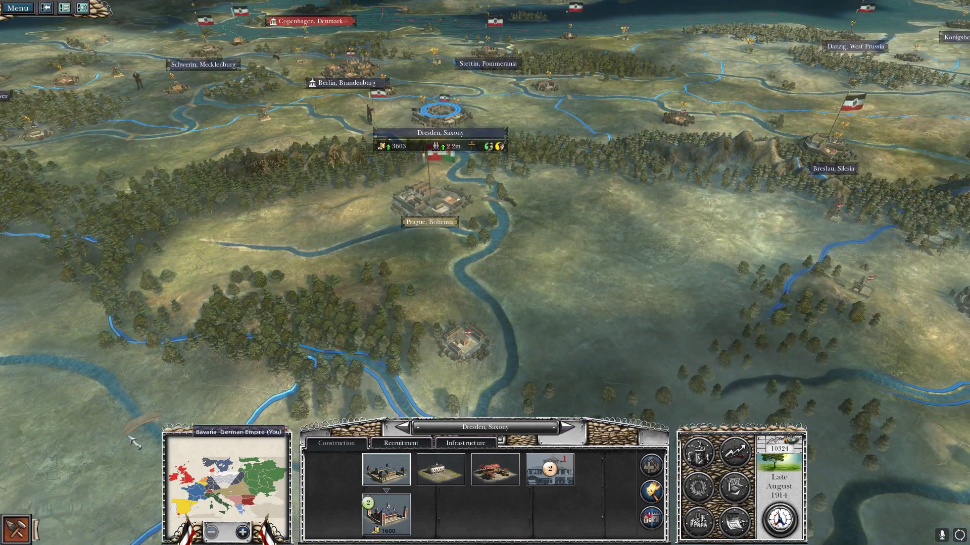
scroll(352, 164, up, 3)
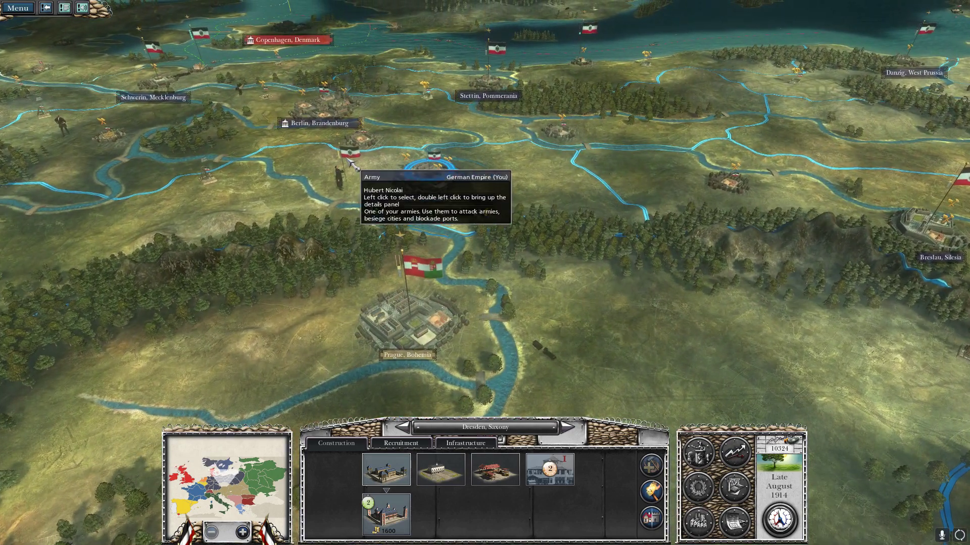
click(350, 162)
right_click(433, 331)
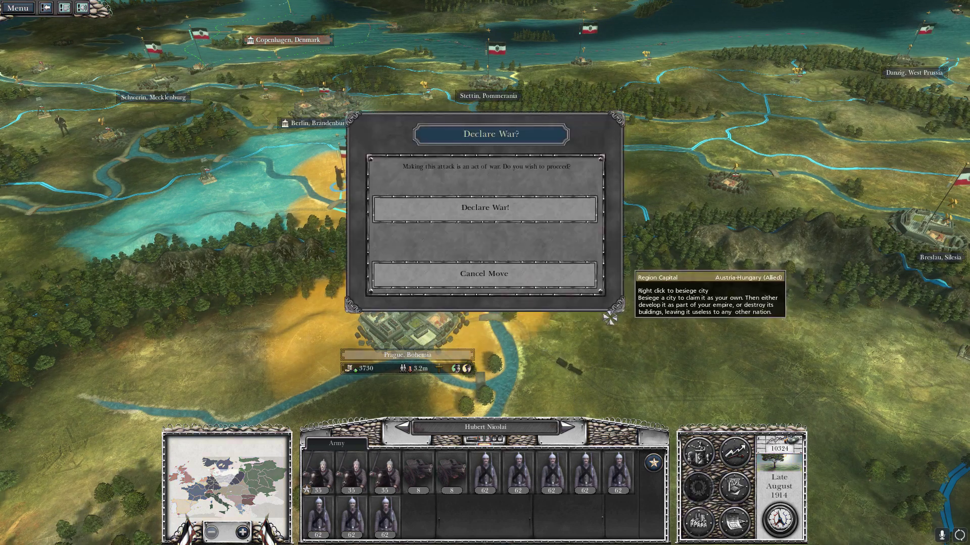
click(555, 280)
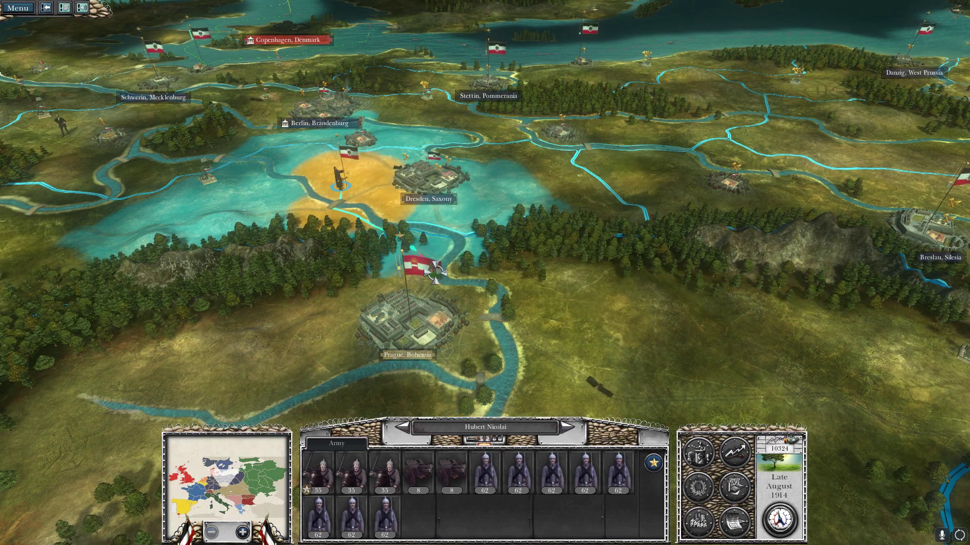
right_click(380, 291)
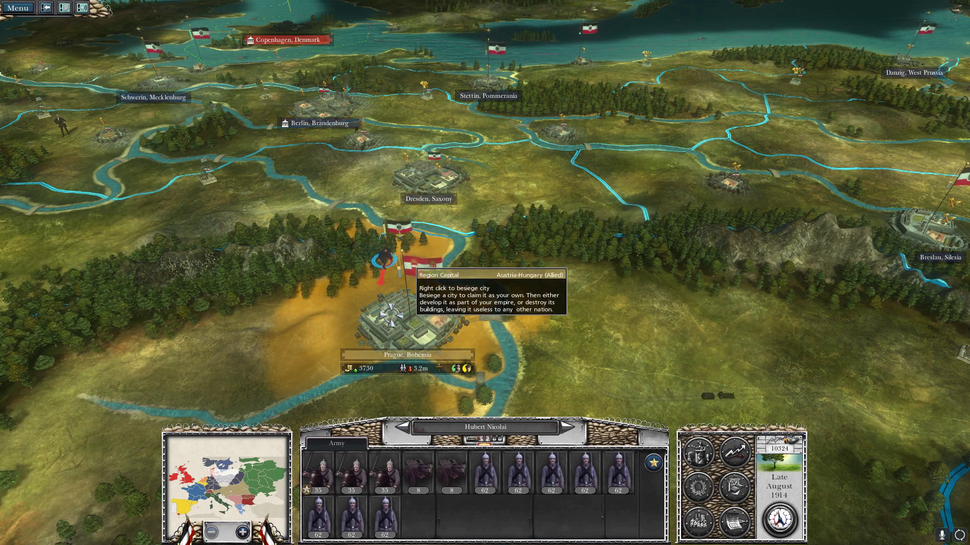
scroll(390, 316, down, 3)
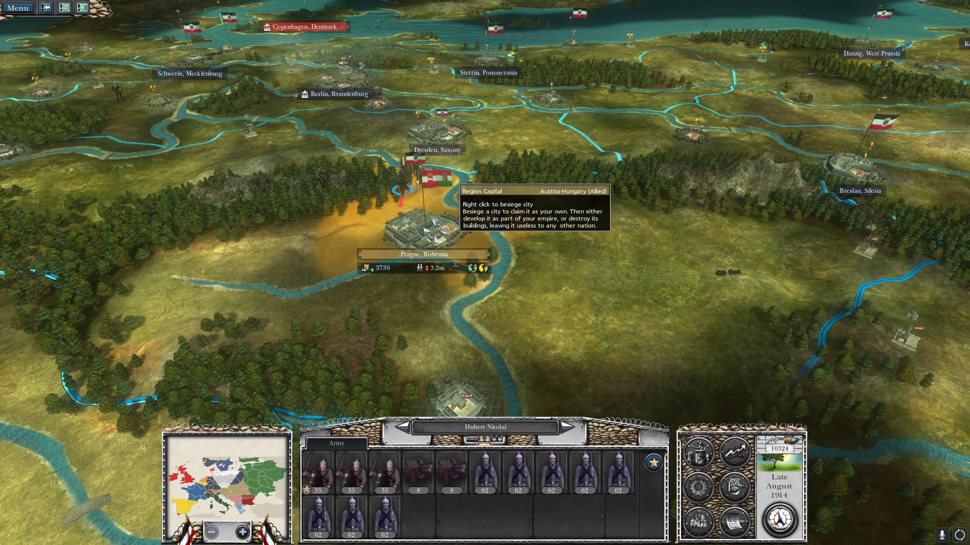
scroll(433, 230, up, 2)
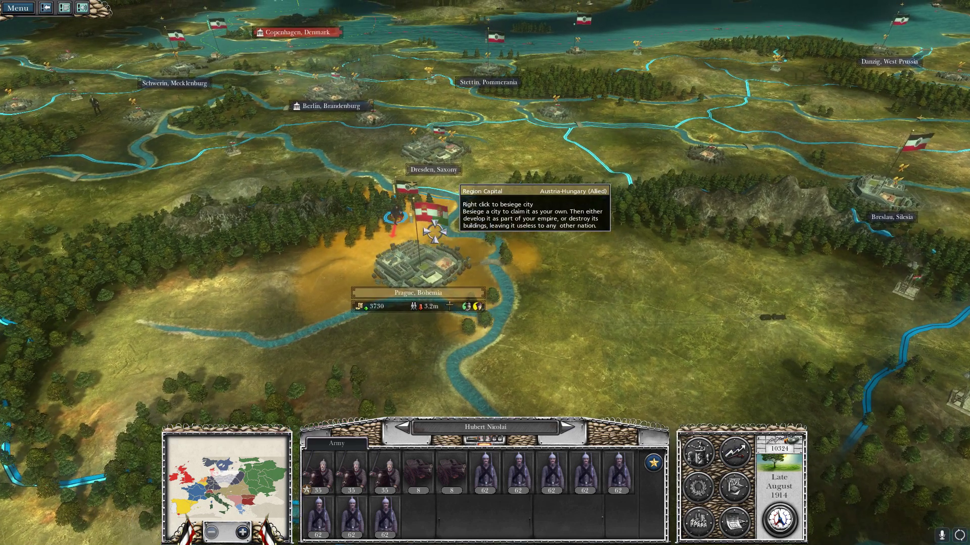
End the turn, accept Spain's trade agreement offer with its single payment of 500, and dismiss the researcher recruitment notice.
scroll(433, 231, down, 2)
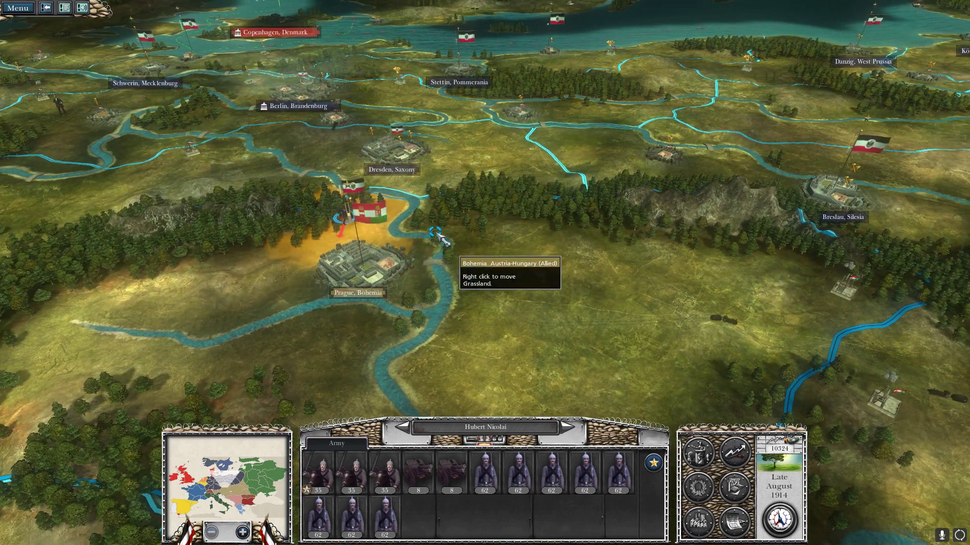
scroll(438, 236, up, 1)
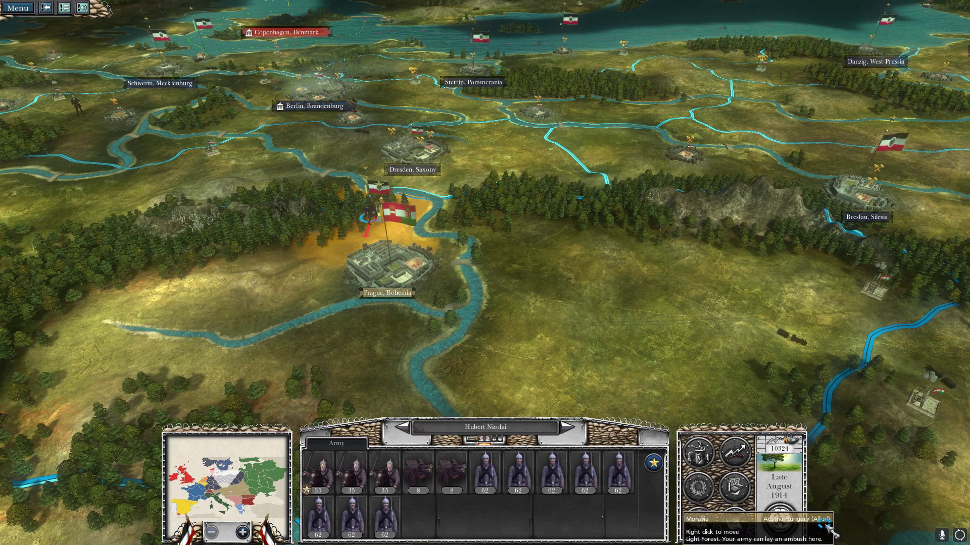
key(Return)
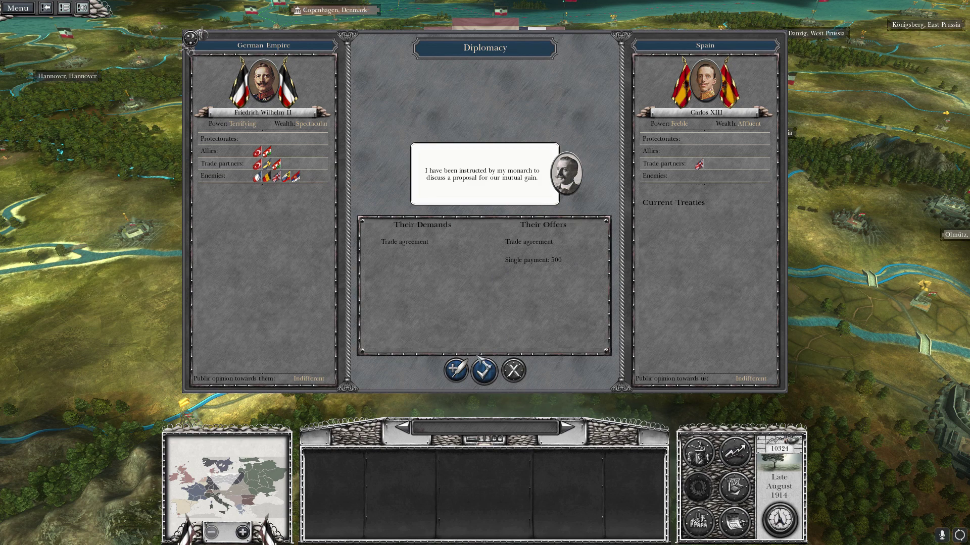
click(485, 372)
click(486, 373)
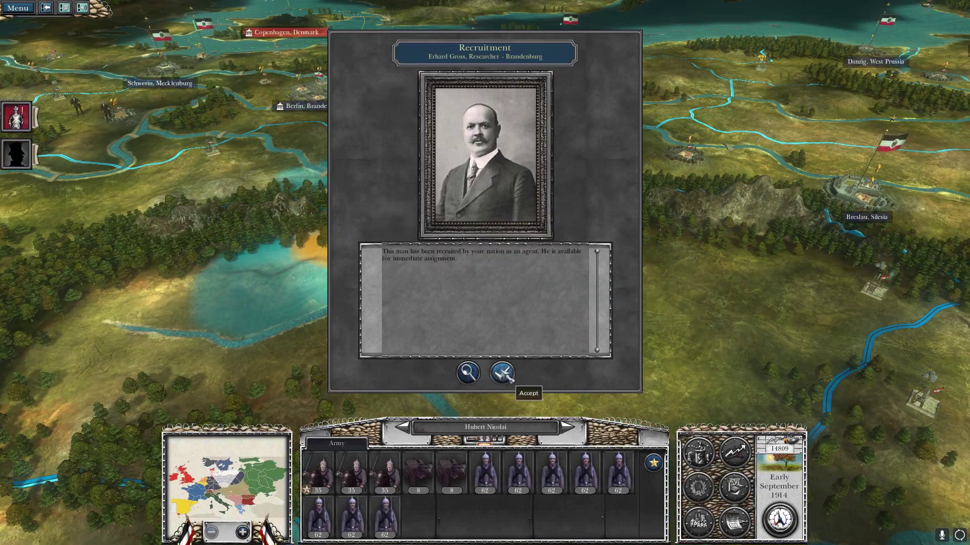
click(502, 373)
Attack Prague with the field army, declaring war on Austria-Hungary and dismissing the diplomatic notices.
right_click(486, 277)
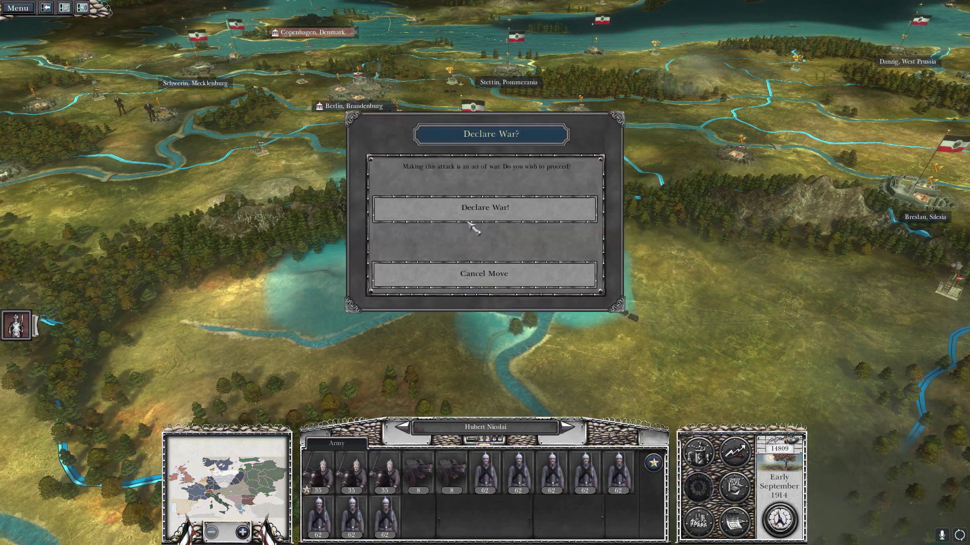
click(472, 214)
click(467, 363)
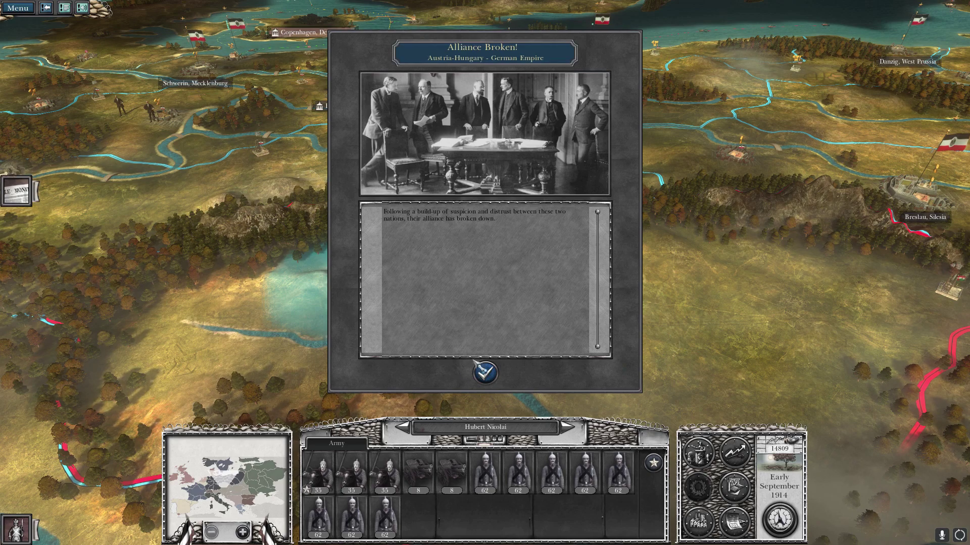
click(485, 374)
click(483, 366)
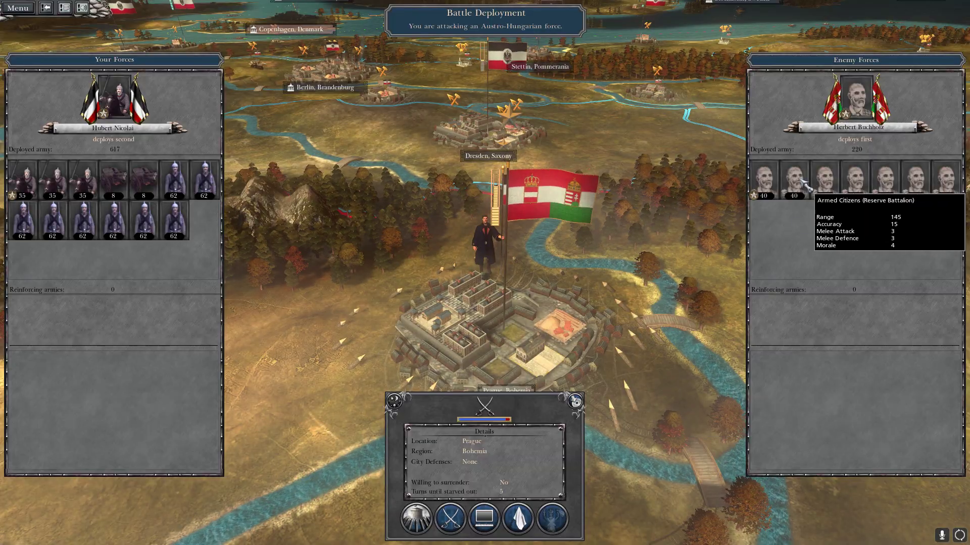
Review the enemy forces in Prague, choose to storm the city, and enter the battle.
mouse_move(891, 191)
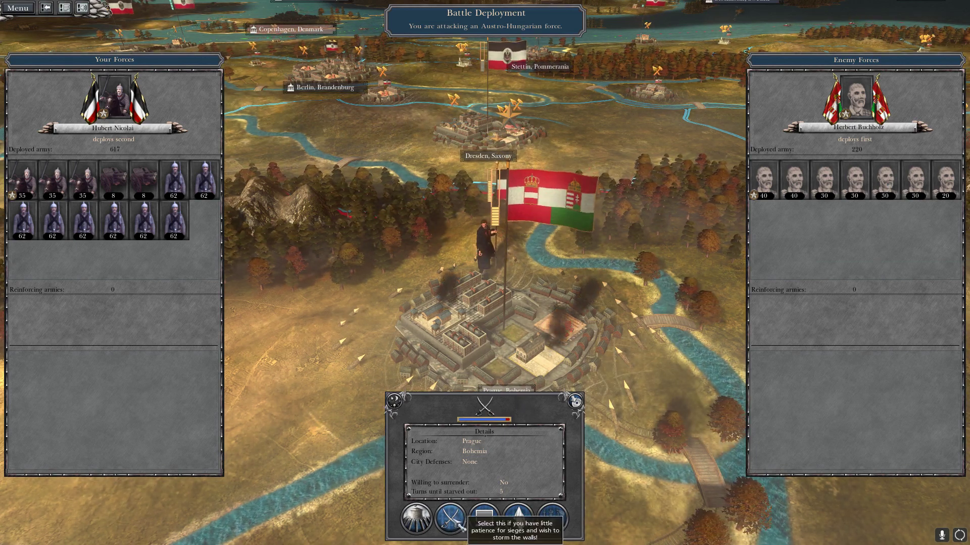
click(460, 527)
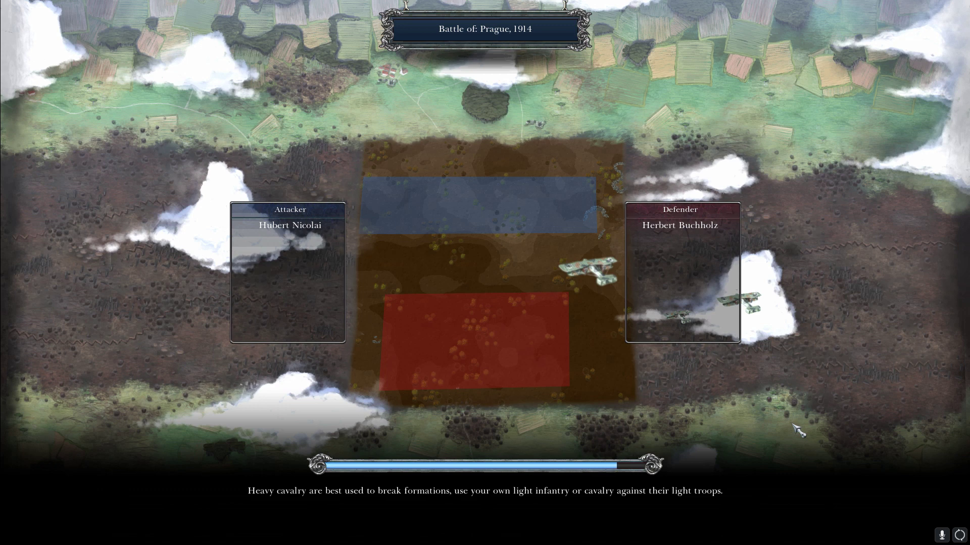
click(790, 423)
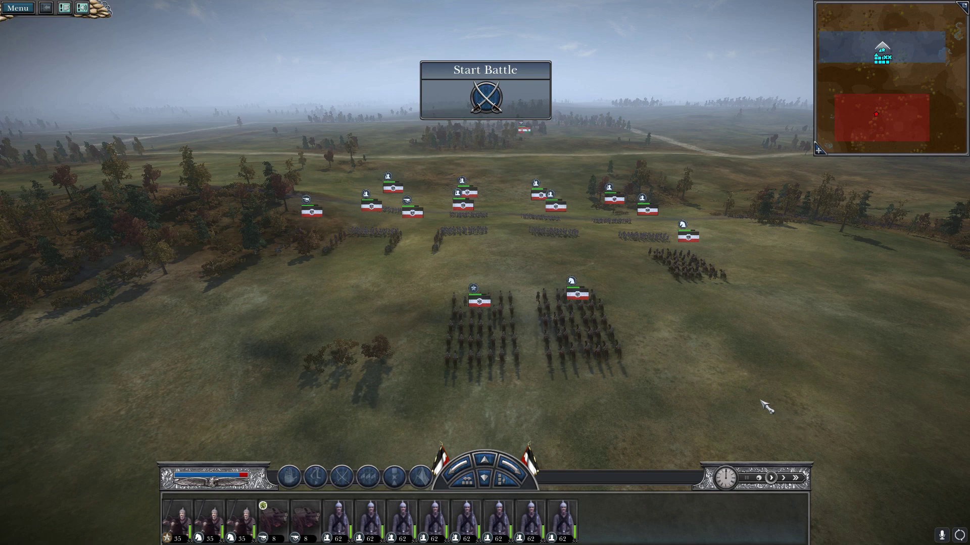
Redeploy both Light Howitzer regiments side by side behind the centre of the infantry.
key(w)
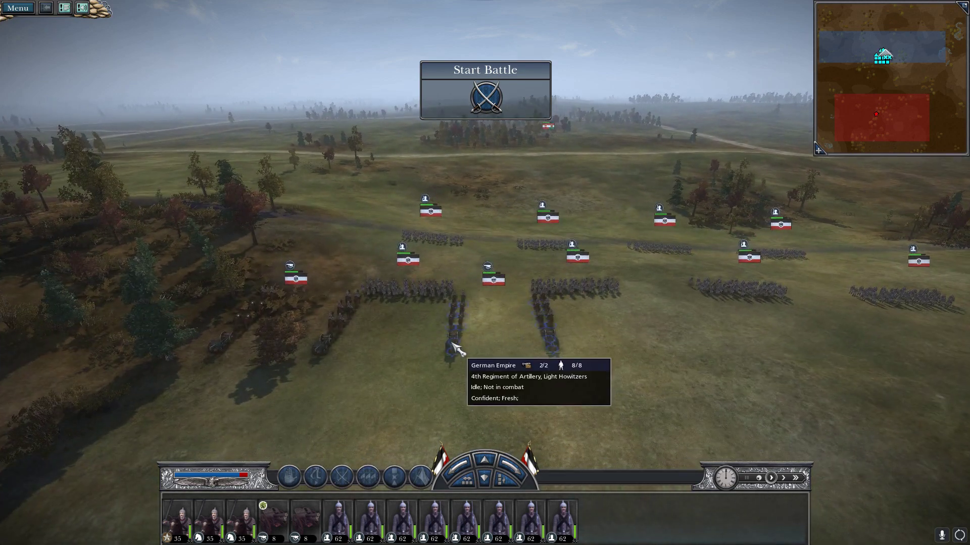
click(453, 348)
key(s)
key(s)
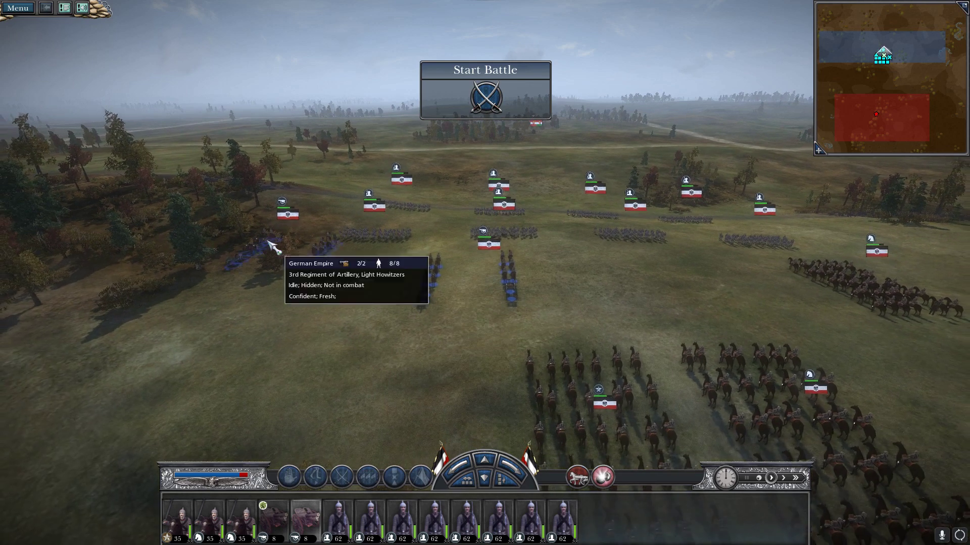
click(335, 306)
key(d)
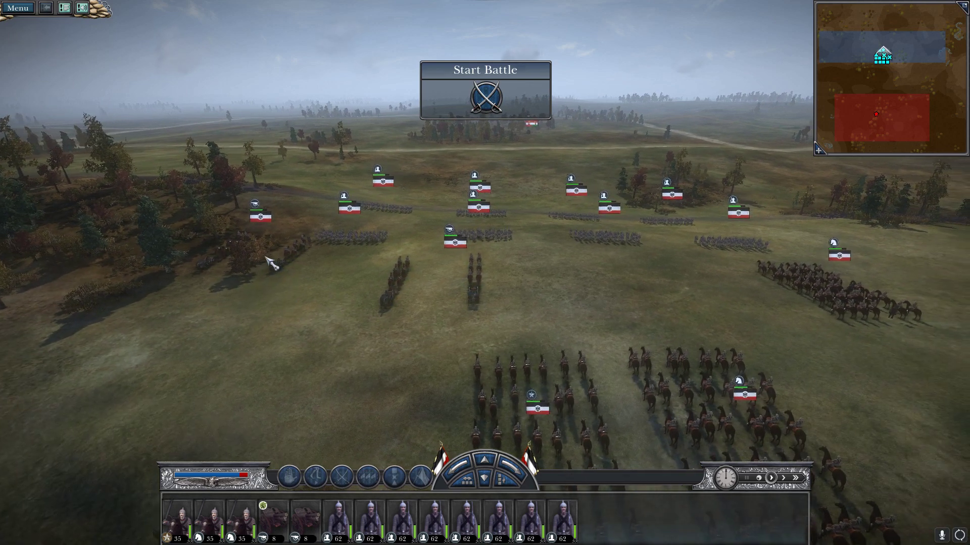
click(288, 269)
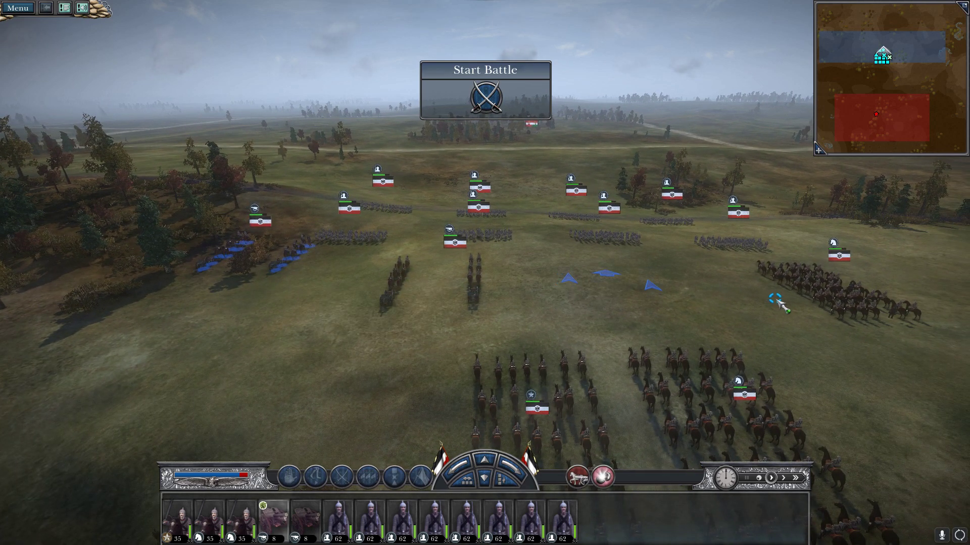
drag(368, 288, 823, 346)
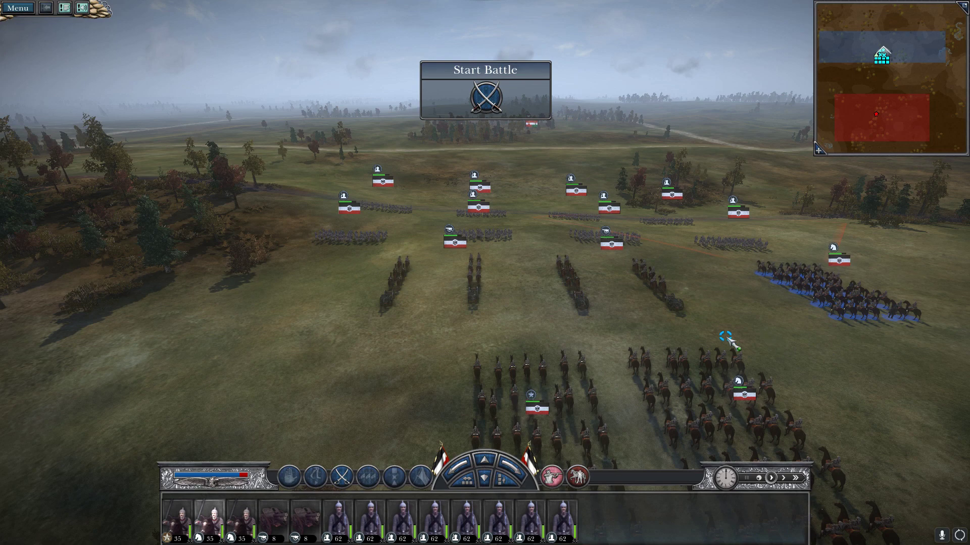
drag(569, 315, 581, 316)
key(w)
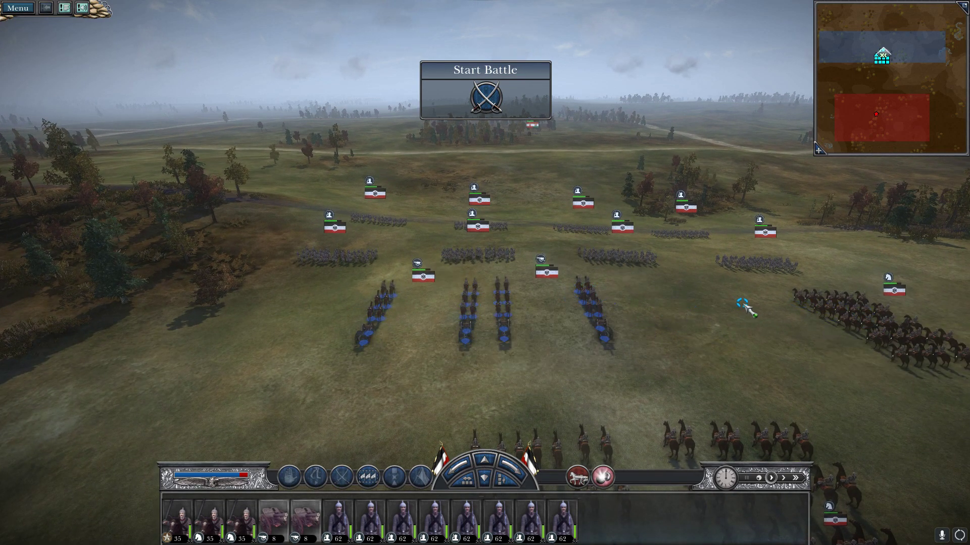
key(d)
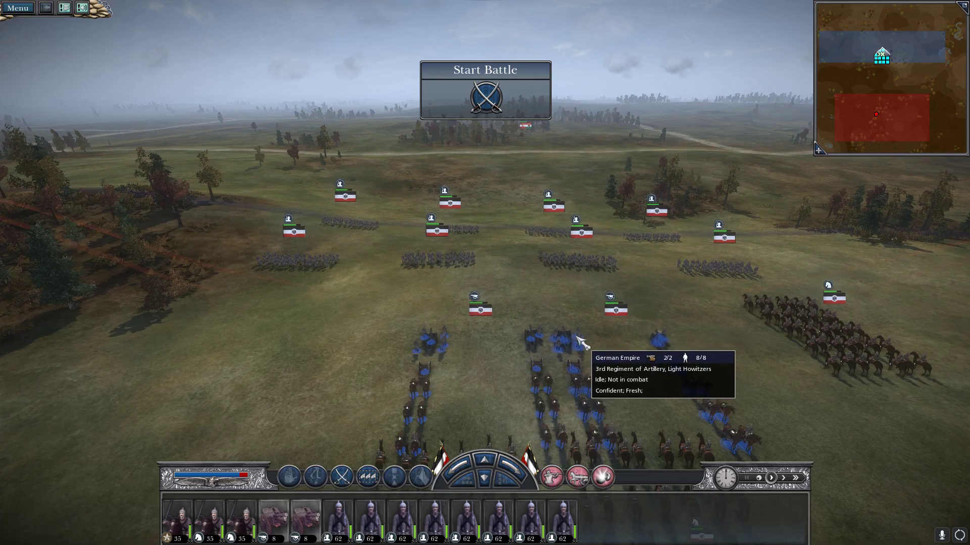
Form the eight infantry units into one line ahead of the howitzers, with cavalry on the right flank, and start the battle.
key(w)
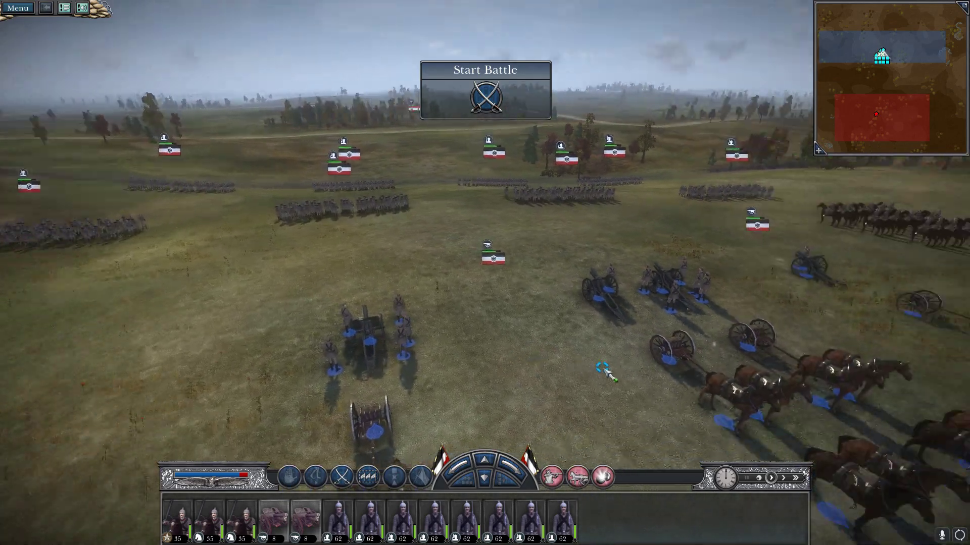
key(w)
scroll(585, 364, up, 5)
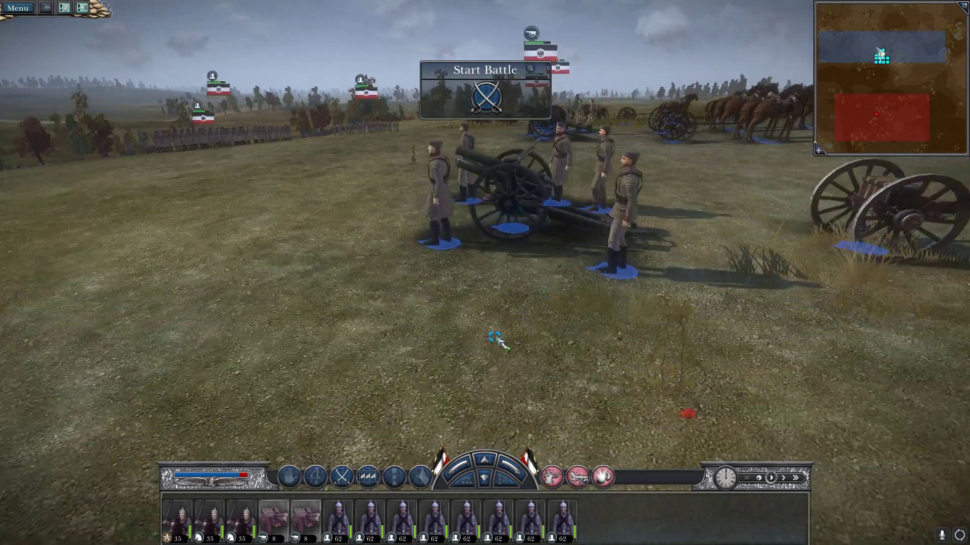
scroll(517, 321, down, 10)
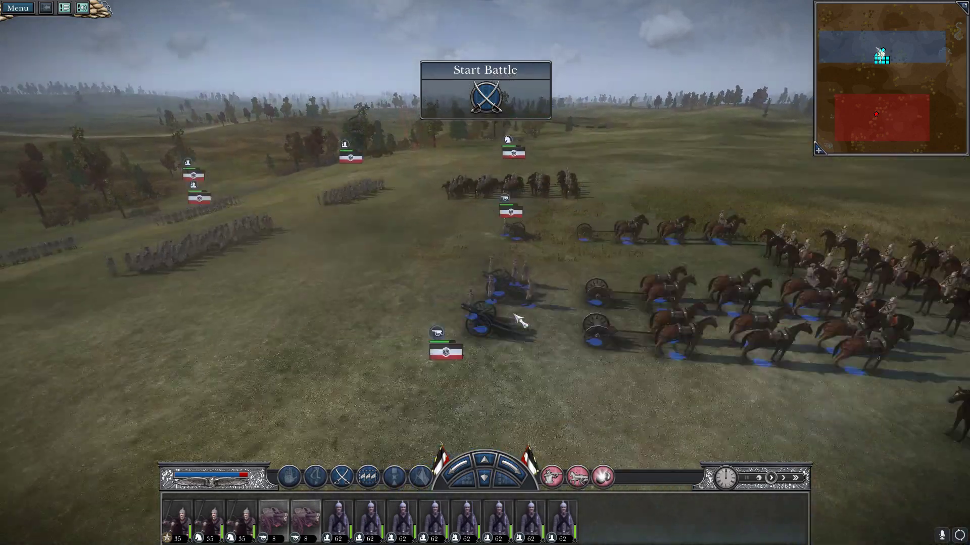
key(e)
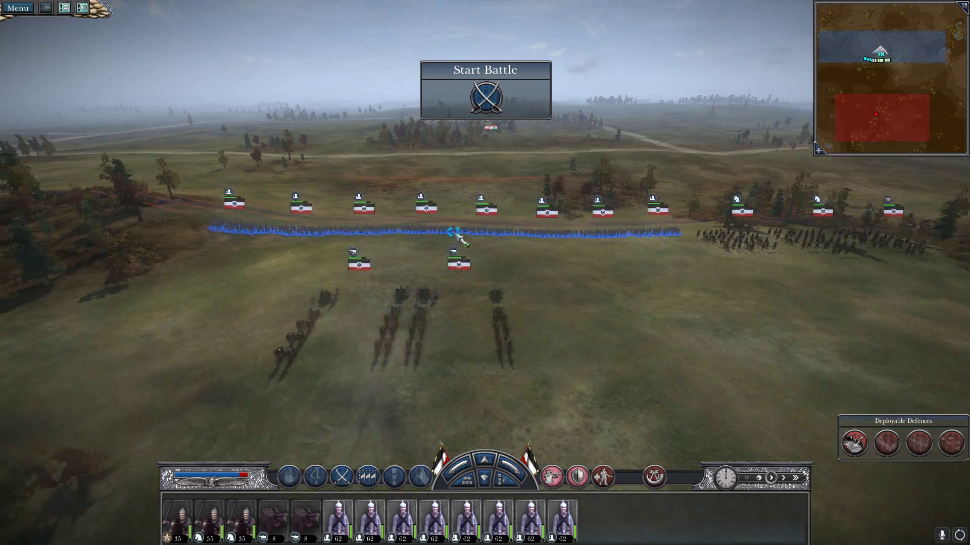
click(486, 98)
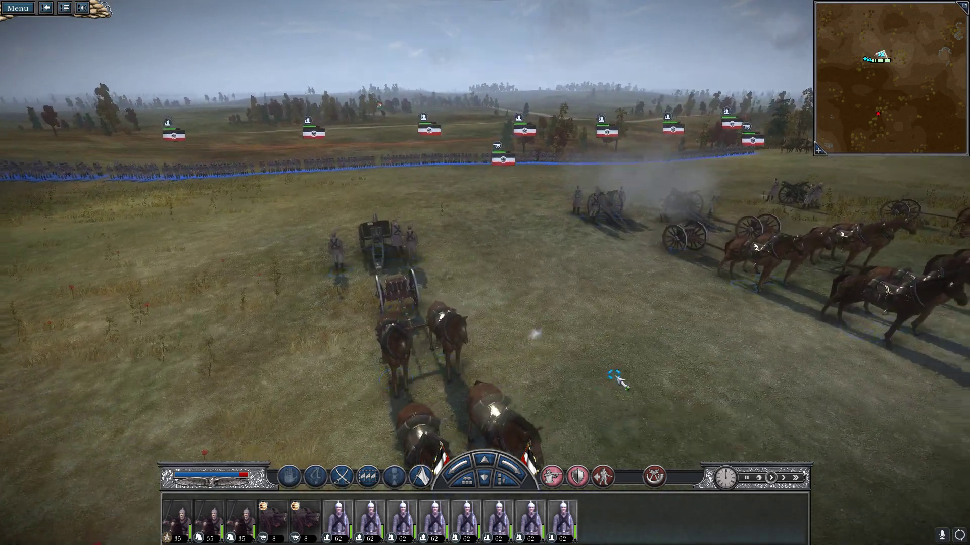
Examine the Austro-Hungarian troops beside the woods, and the German infantry line up close.
key(s)
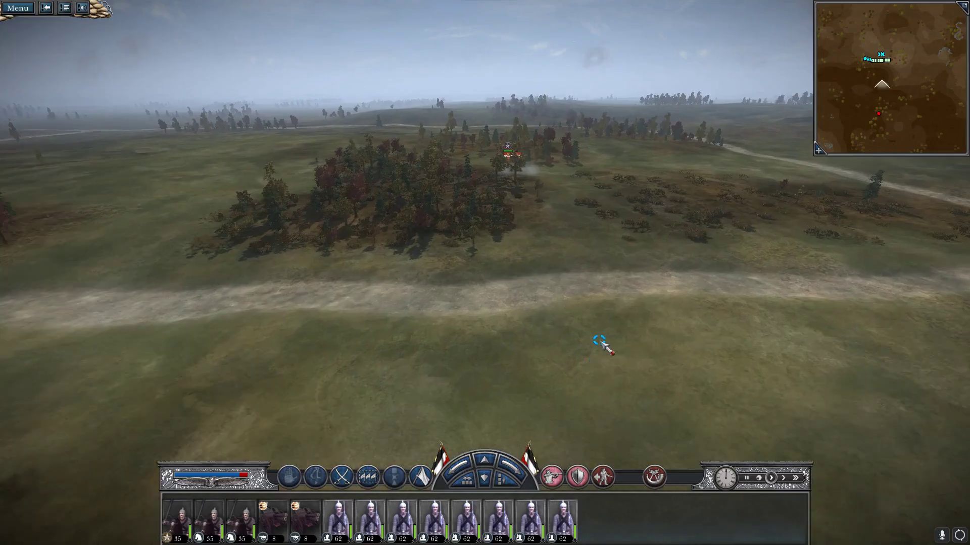
key(w)
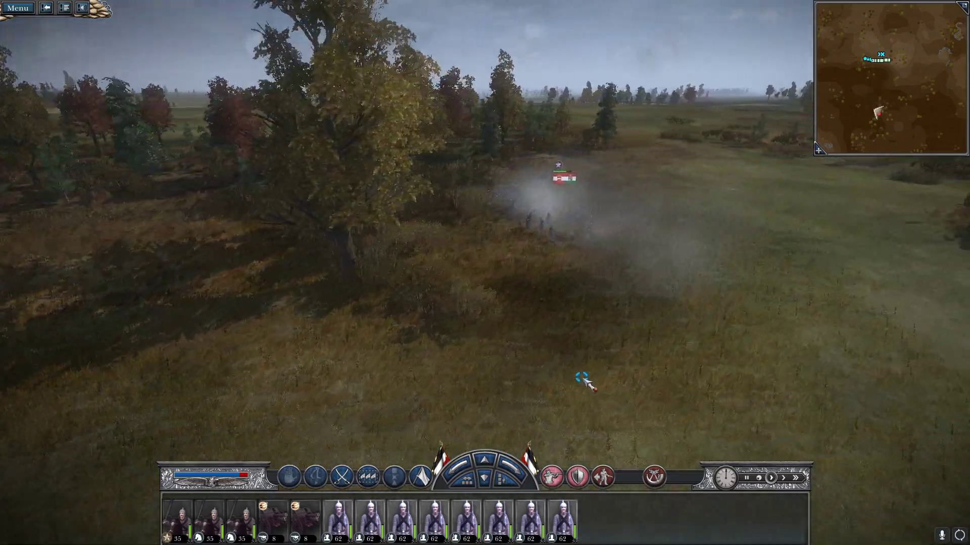
key(w)
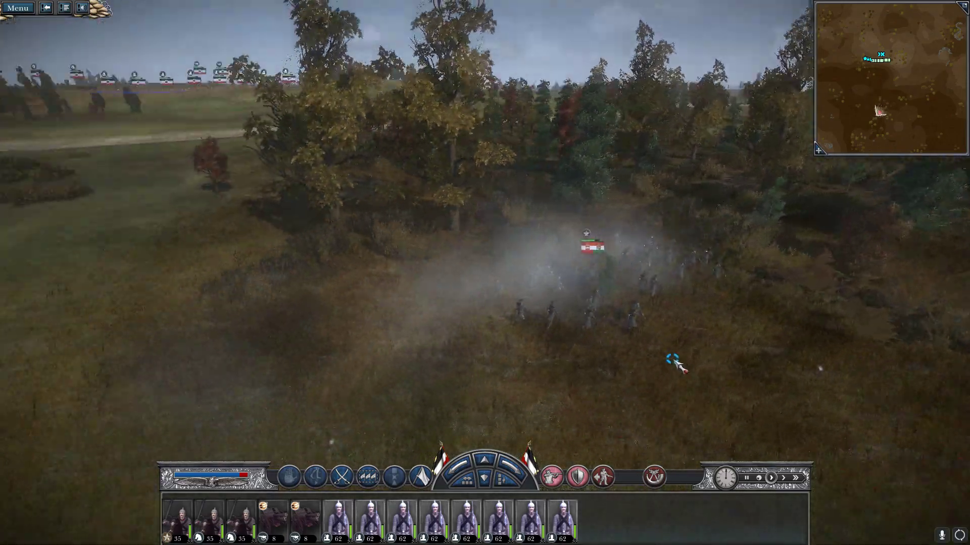
key(d)
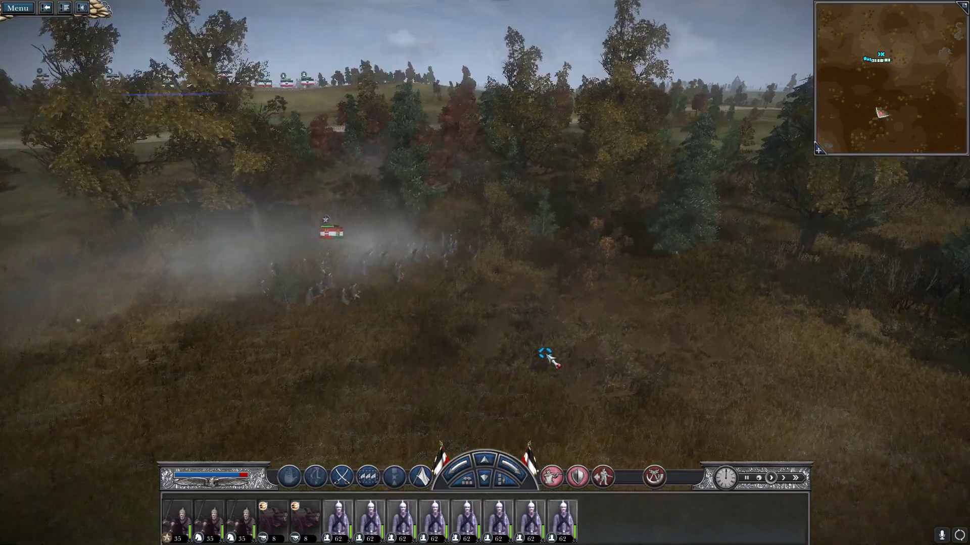
key(w)
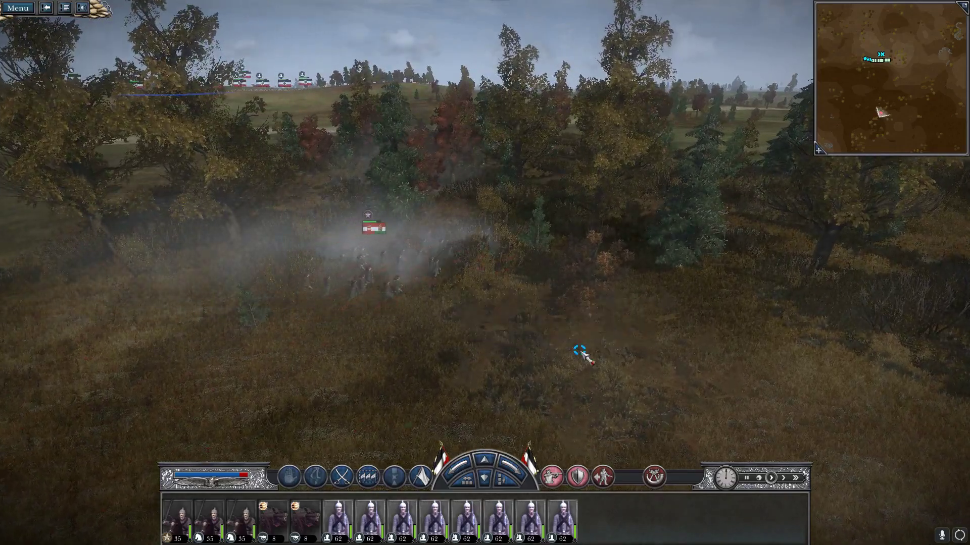
key(q)
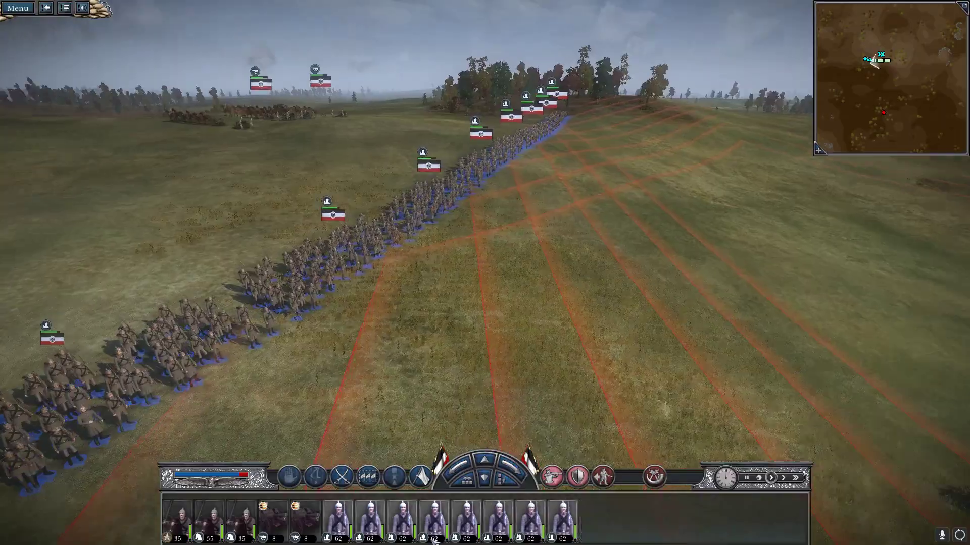
scroll(775, 335, up, 5)
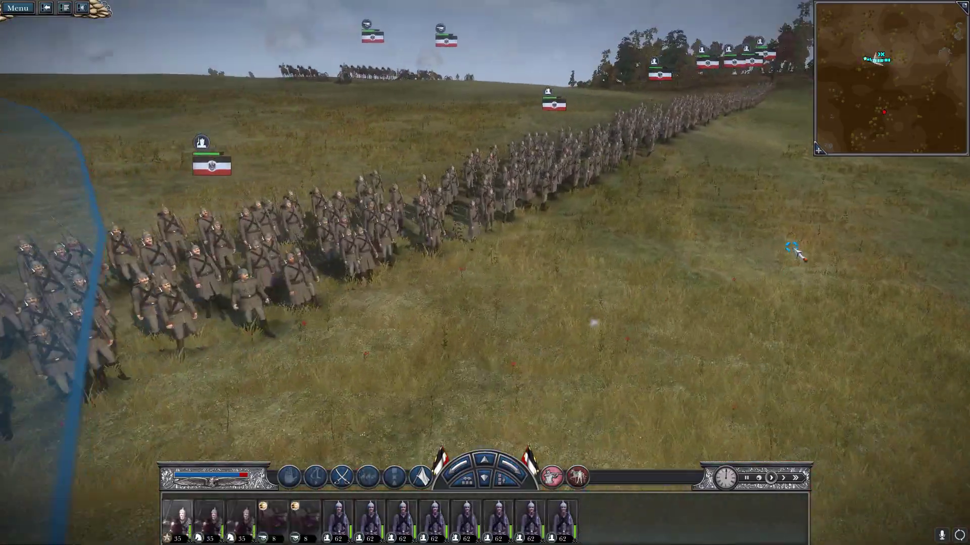
key(a)
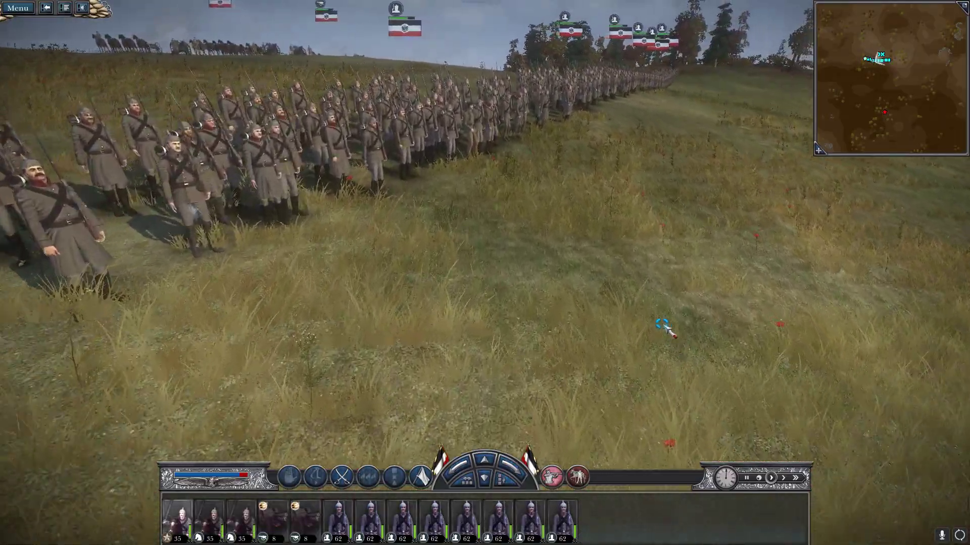
scroll(652, 306, down, 3)
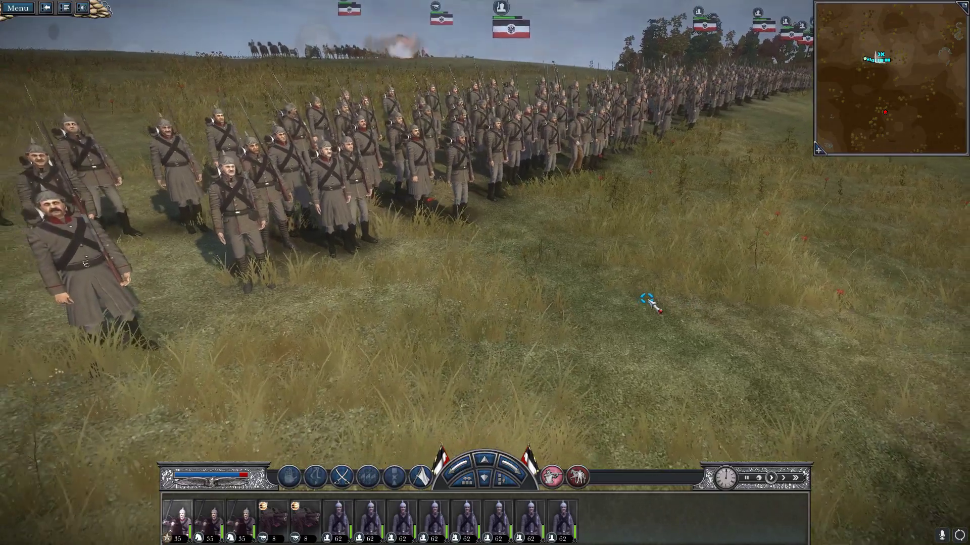
scroll(735, 391, down, 3)
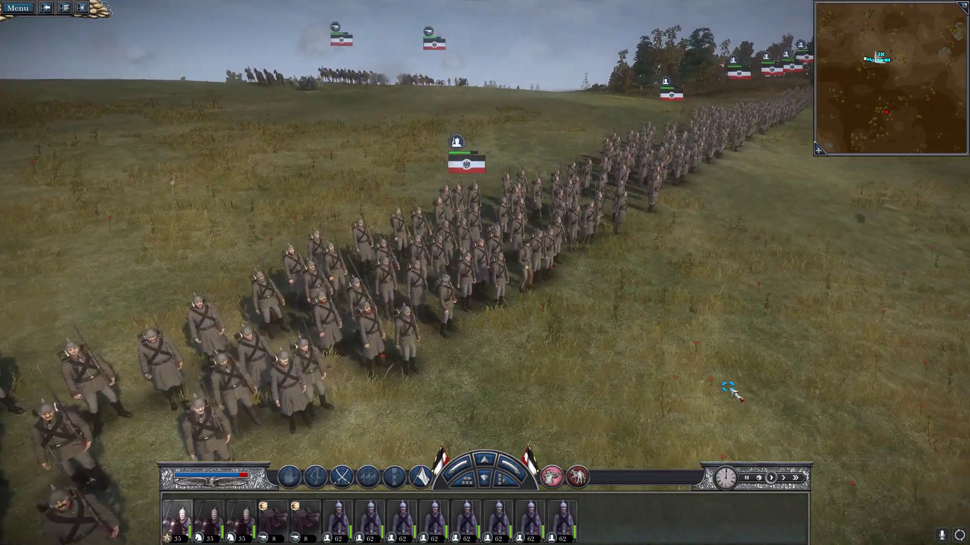